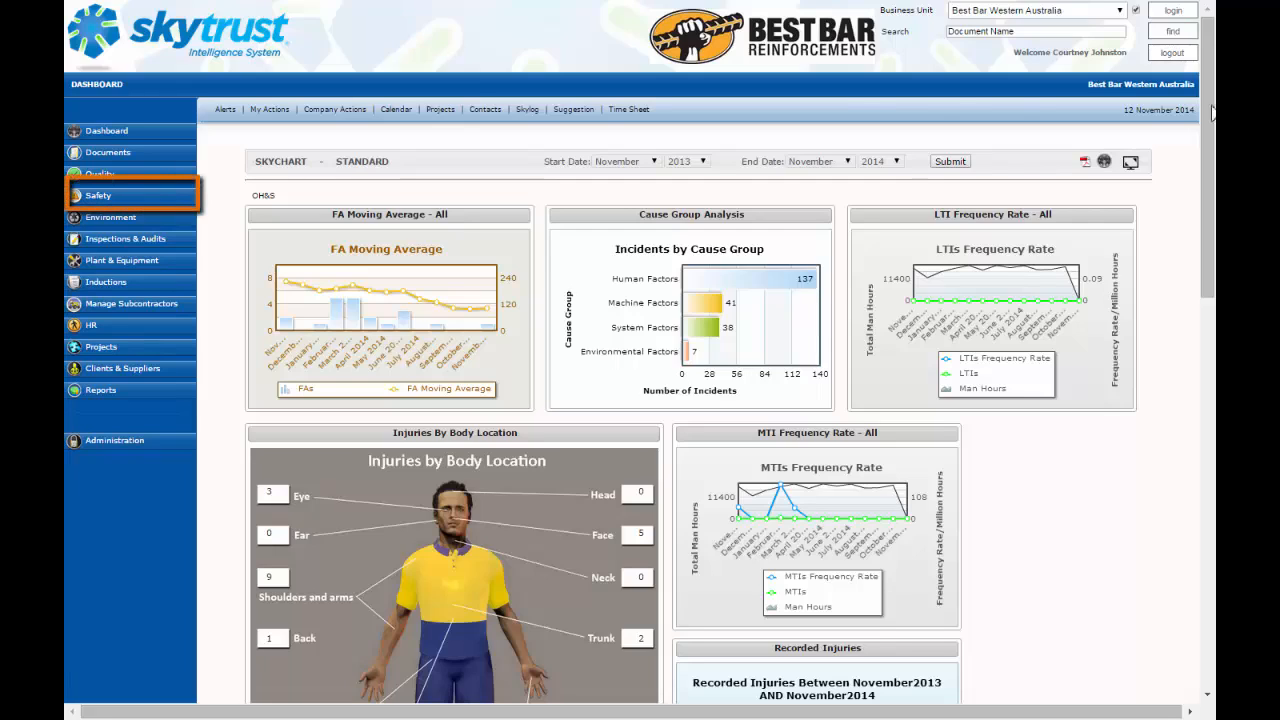
# Step: Open a new incident report form from the Safety section
pyautogui.click(118, 200)
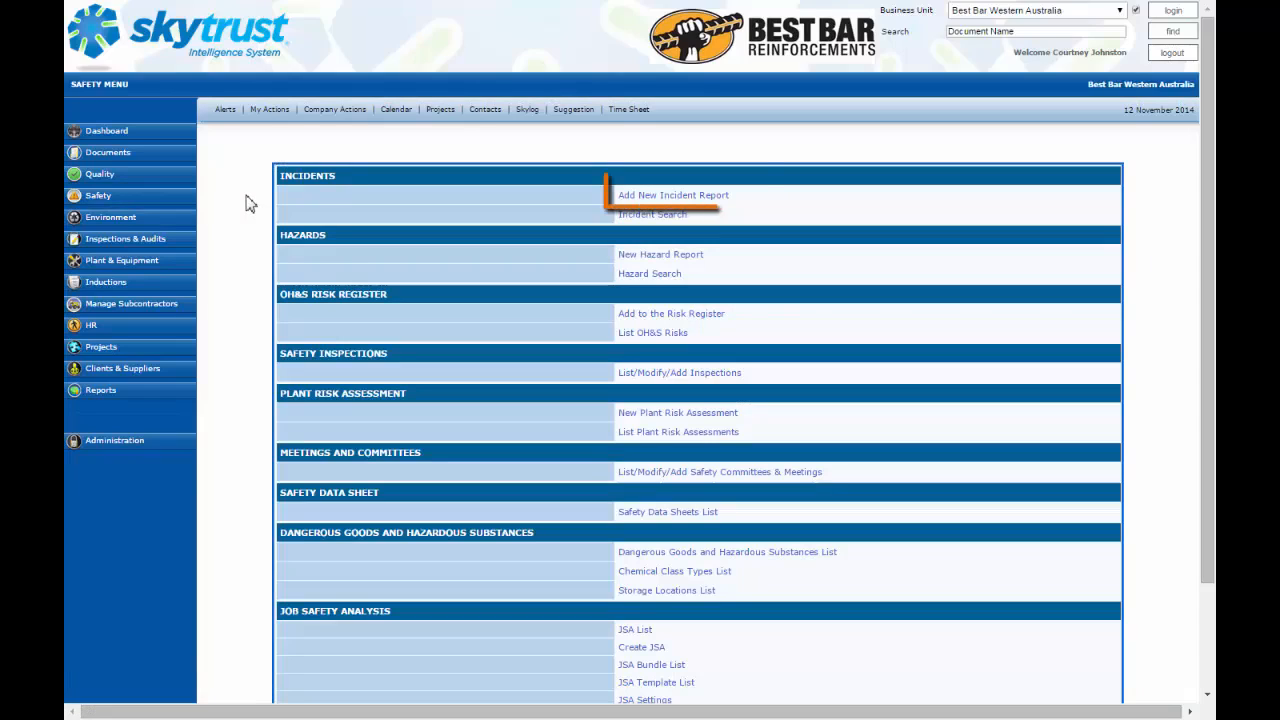
pyautogui.click(662, 196)
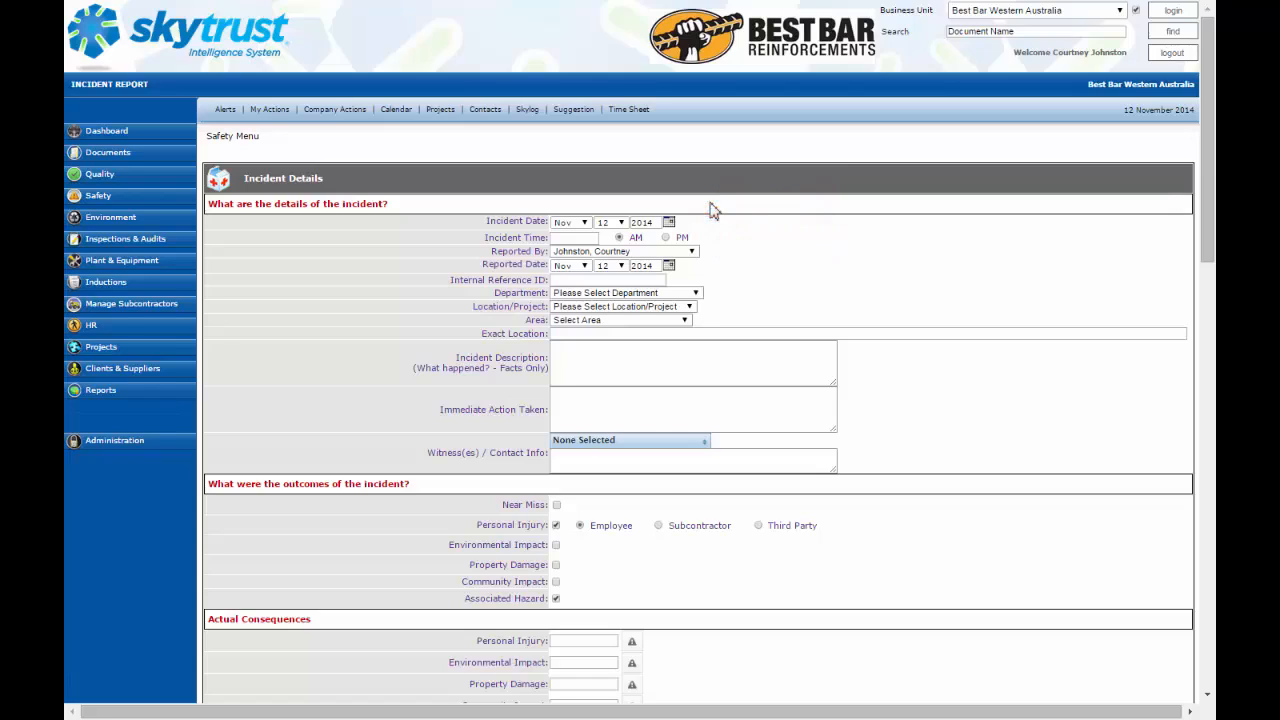
pyautogui.click(578, 222)
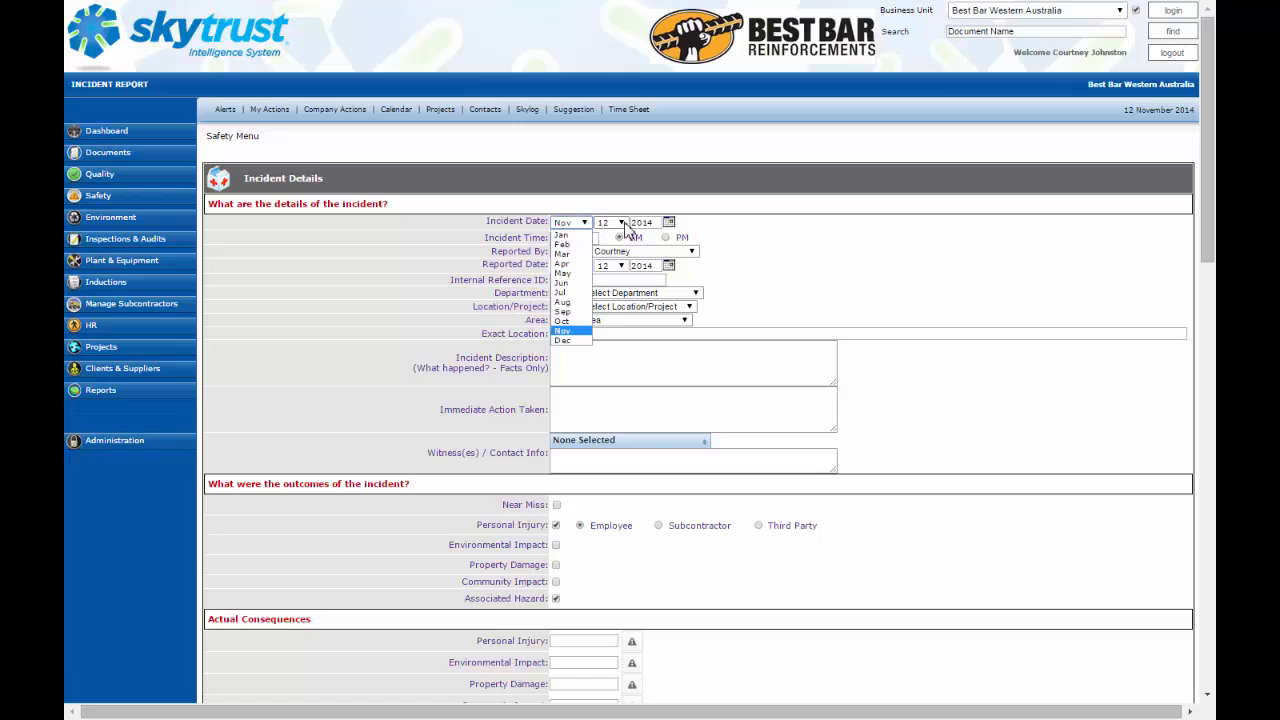
pyautogui.click(622, 223)
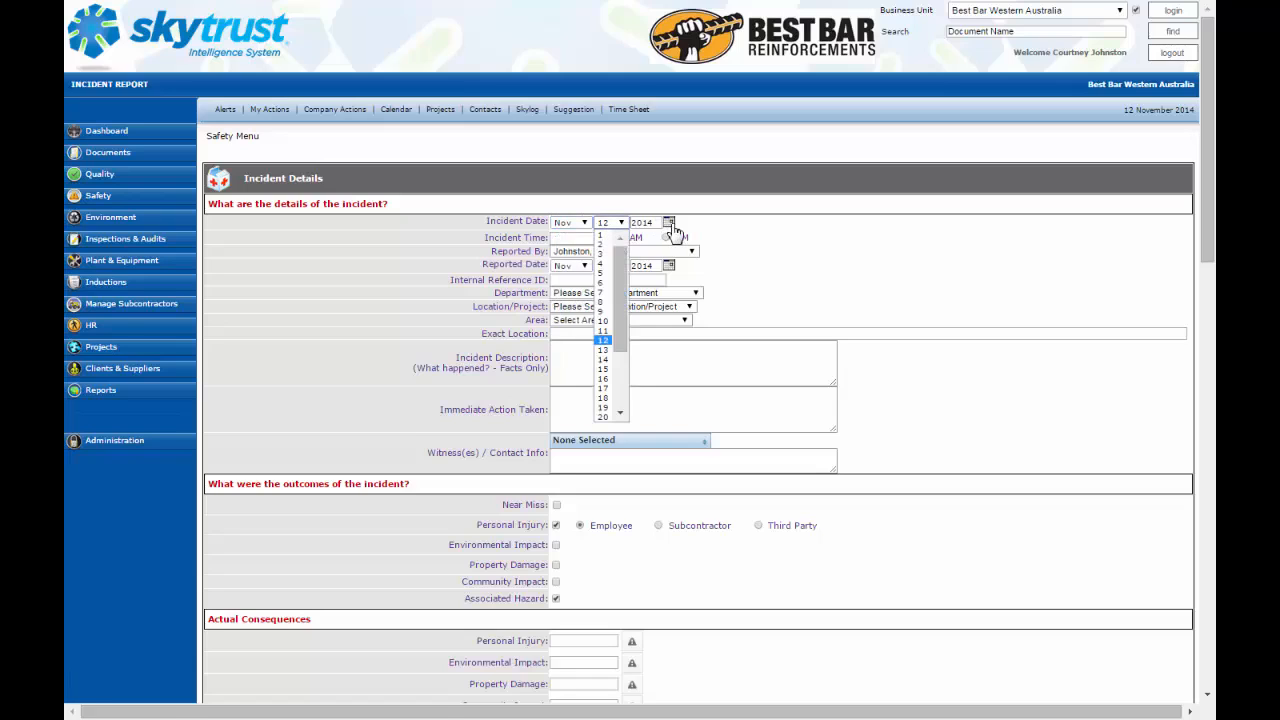
pyautogui.click(669, 222)
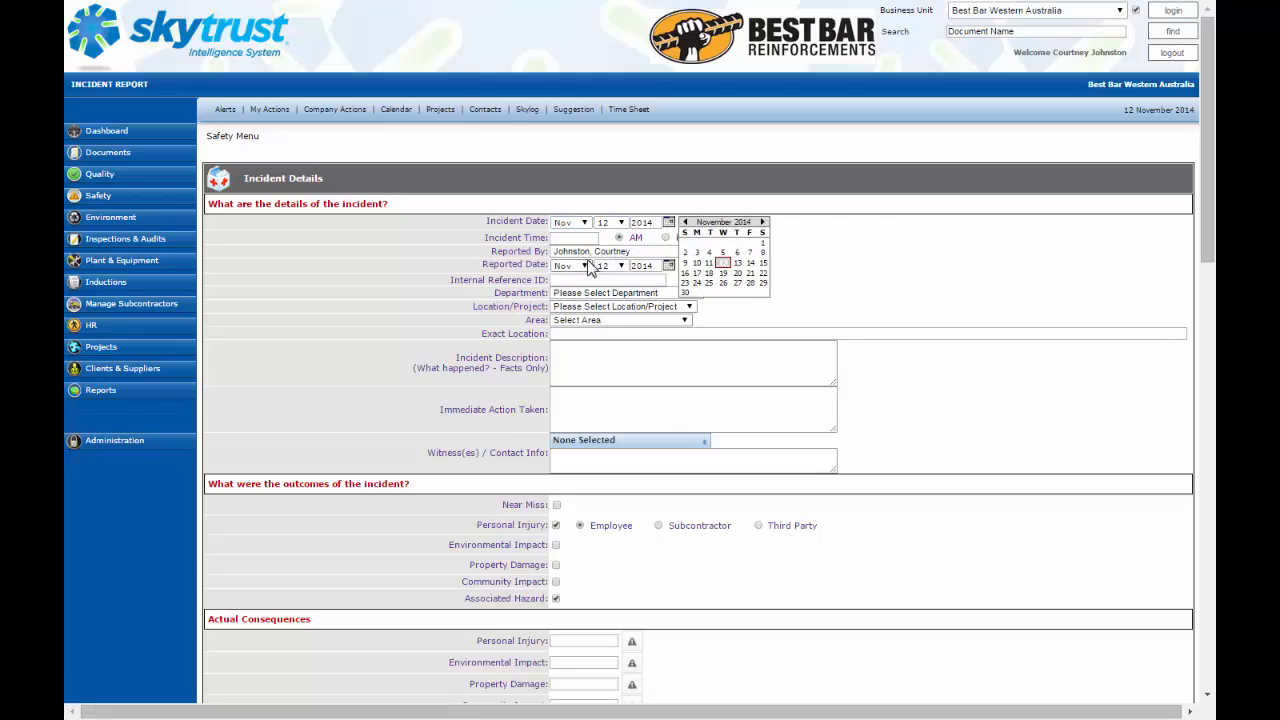
pyautogui.click(668, 252)
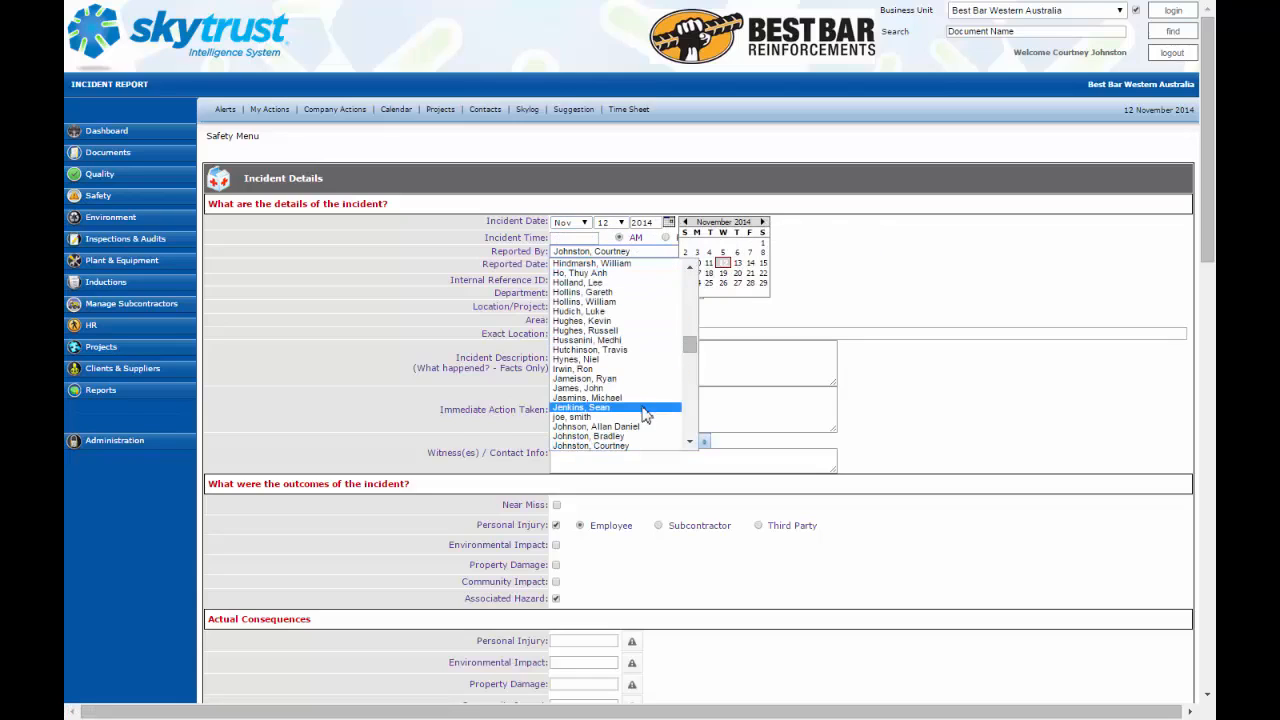
pyautogui.click(893, 341)
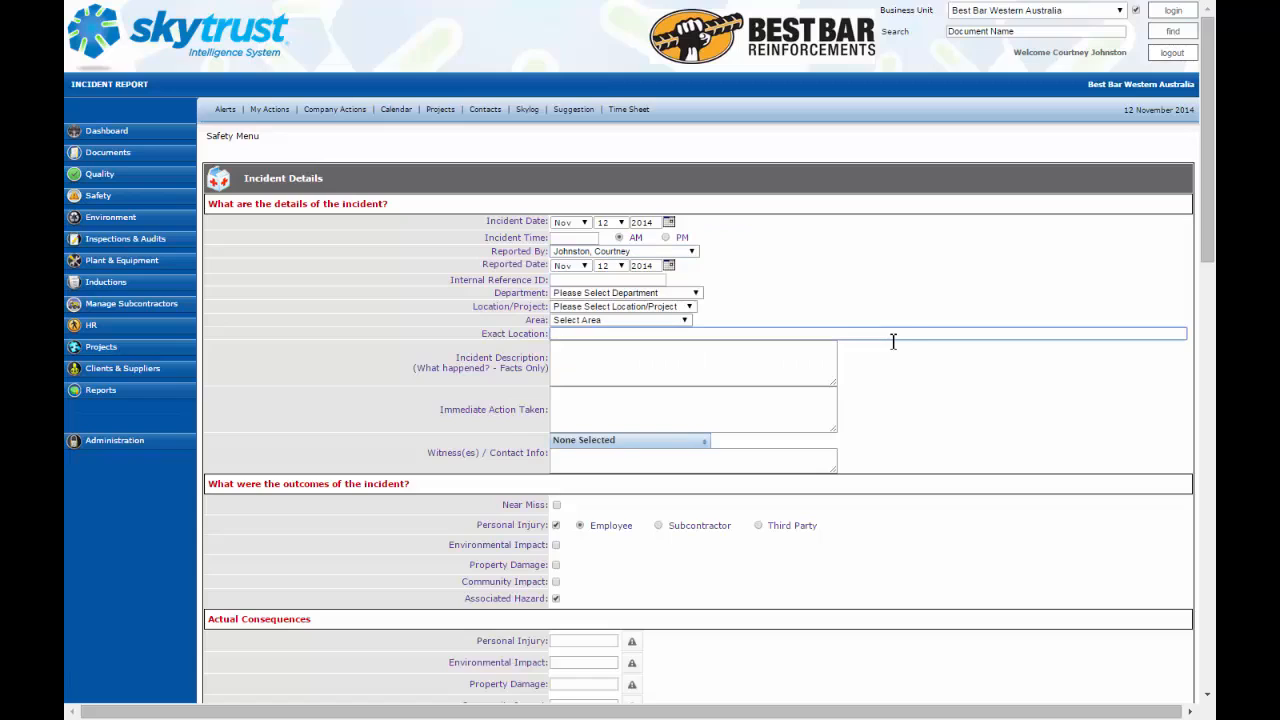
pyautogui.click(903, 289)
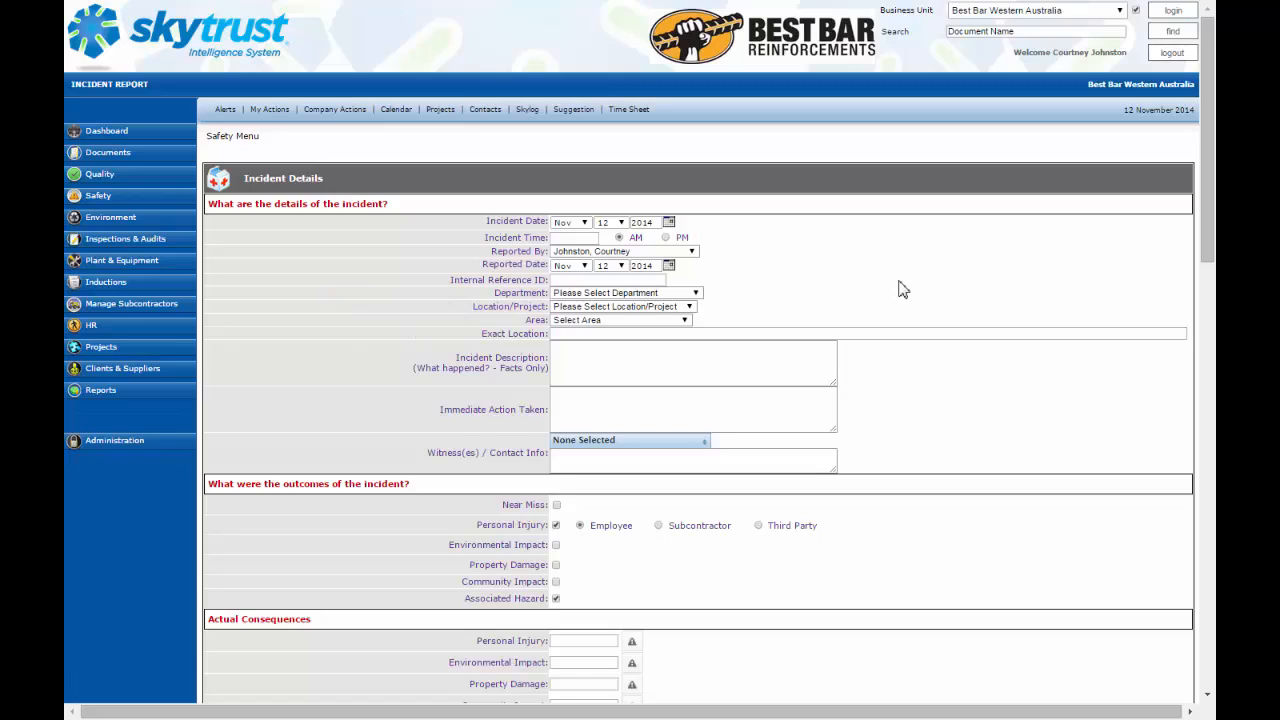
# Step: Set the incident's department to Production and the location/project to Head Office
pyautogui.click(695, 294)
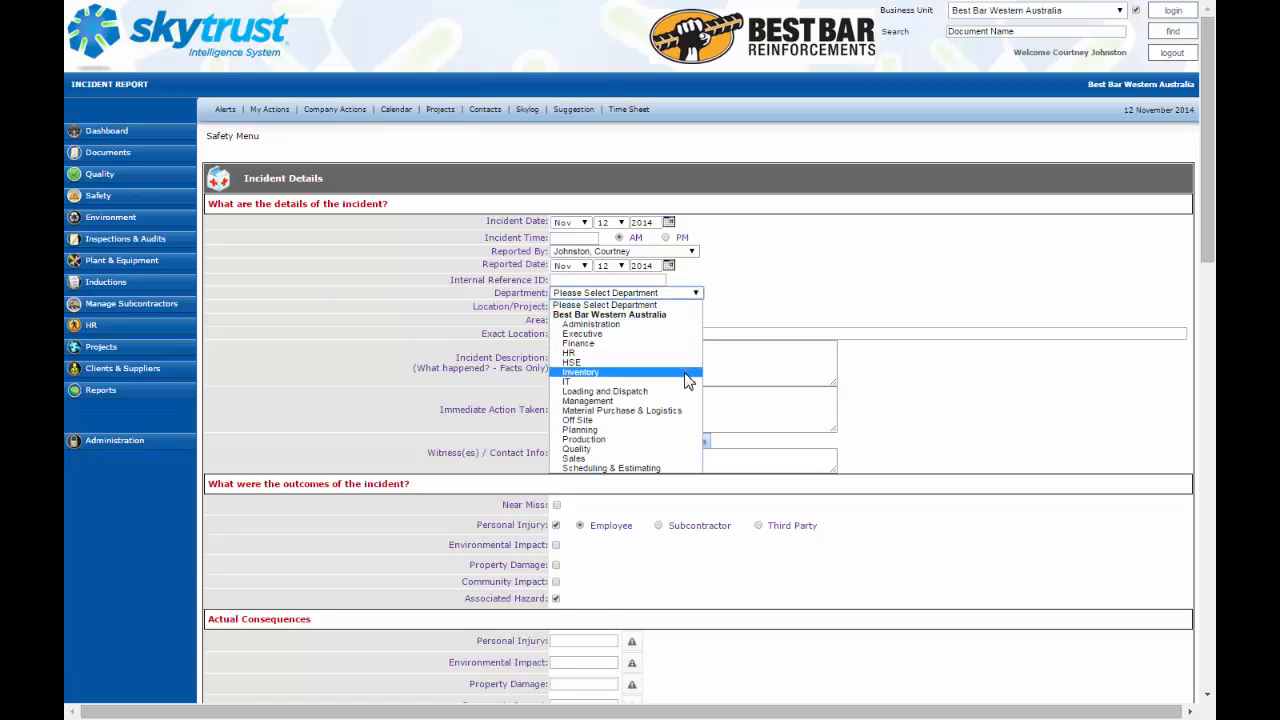
pyautogui.click(680, 440)
pyautogui.click(690, 310)
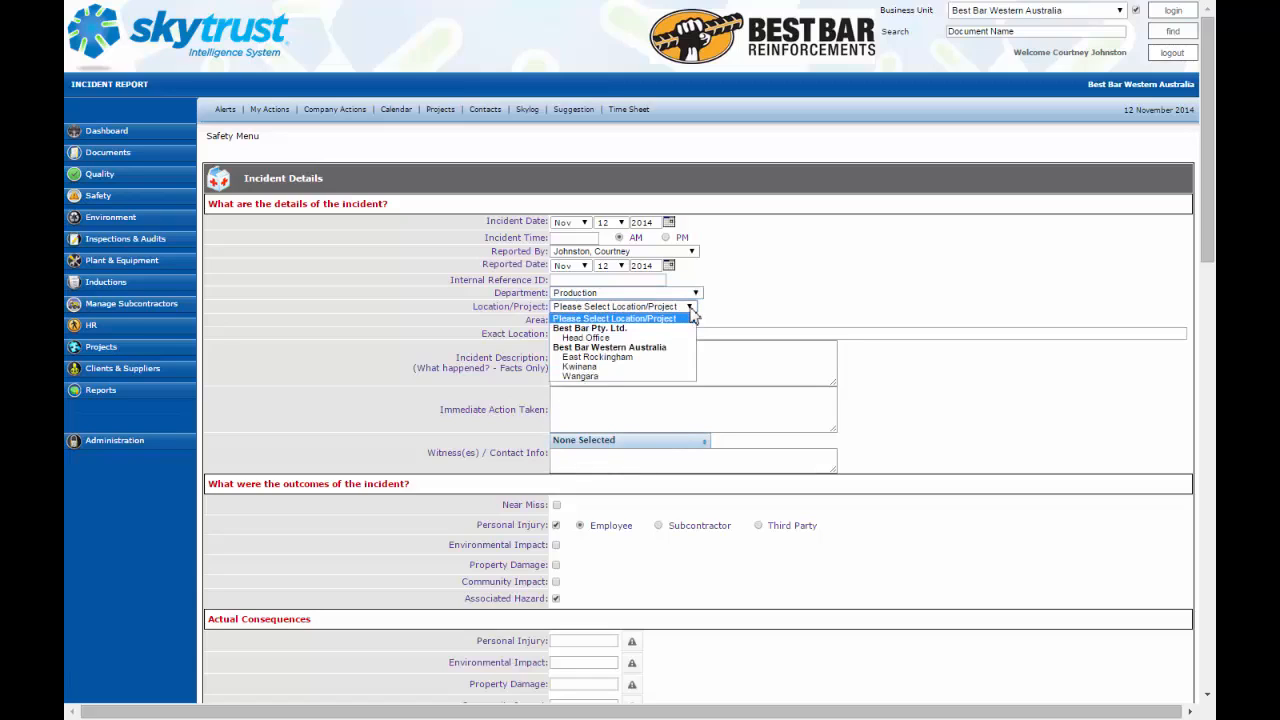
pyautogui.click(666, 339)
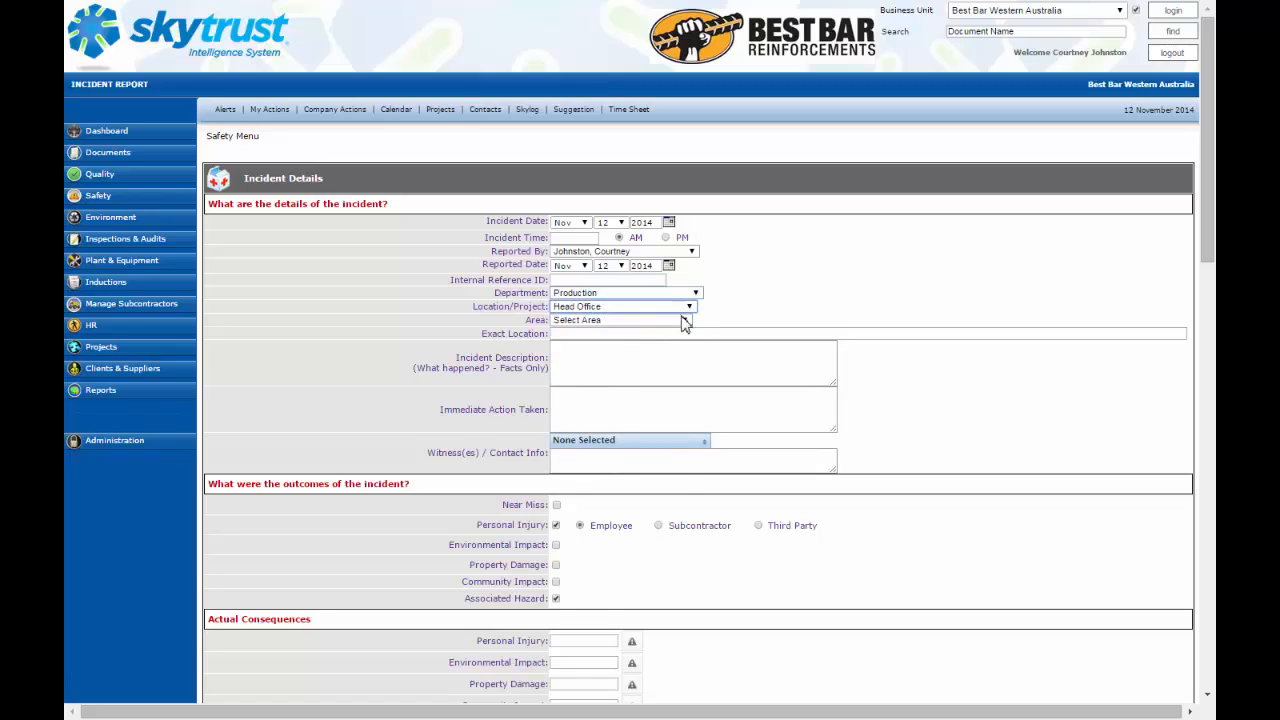
# Step: Set the area to Lunch Room - Office Staff and the exact location to 'head office lunch room'
pyautogui.click(684, 320)
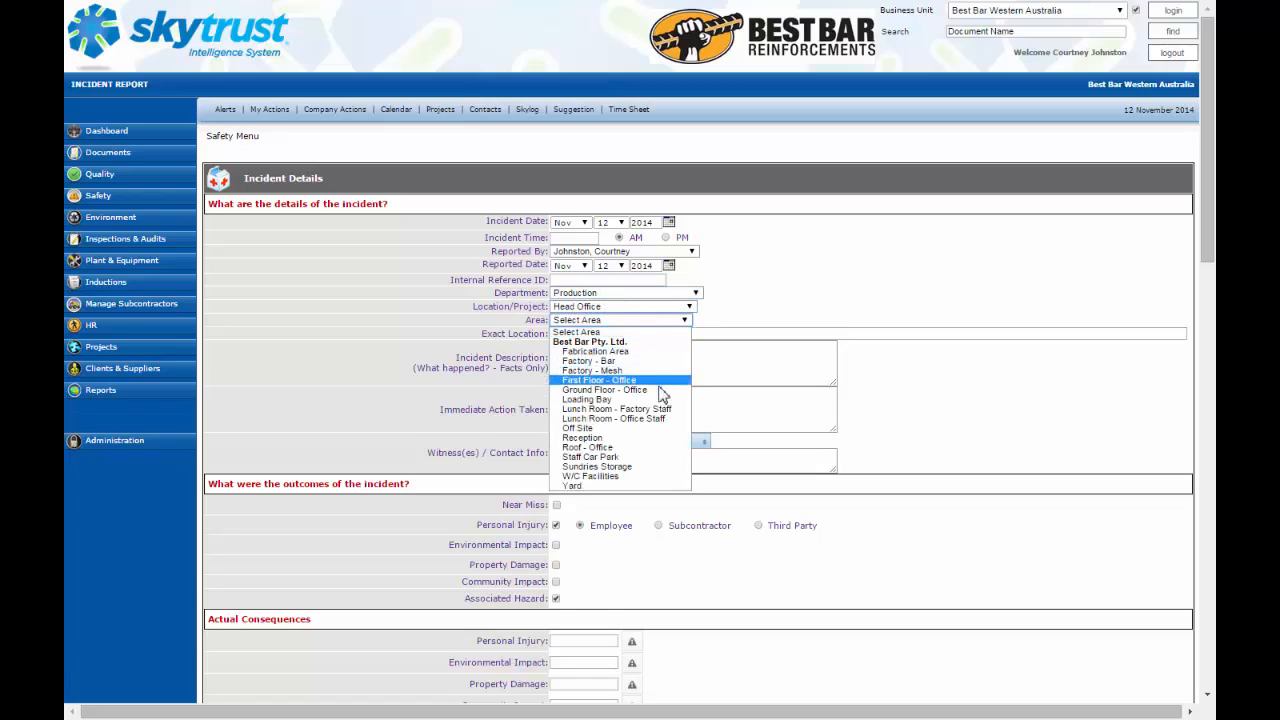
pyautogui.click(667, 418)
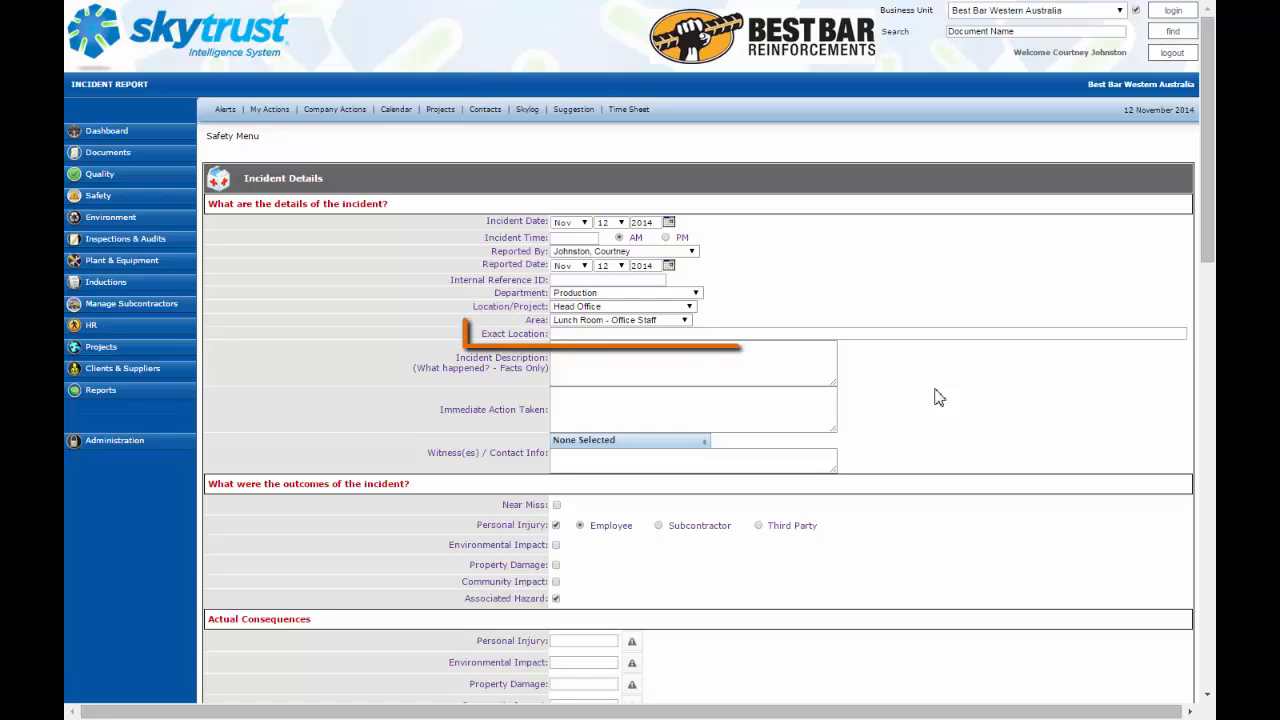
pyautogui.click(724, 335)
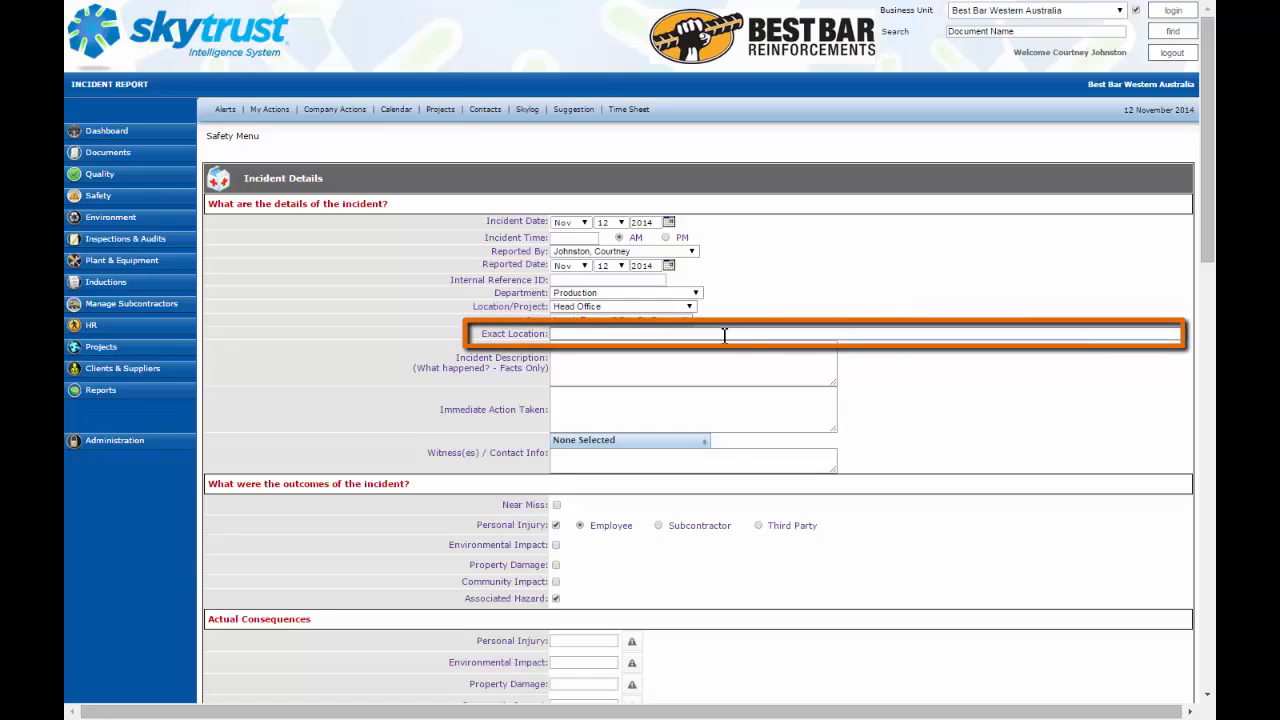
pyautogui.write('head office lunch room')
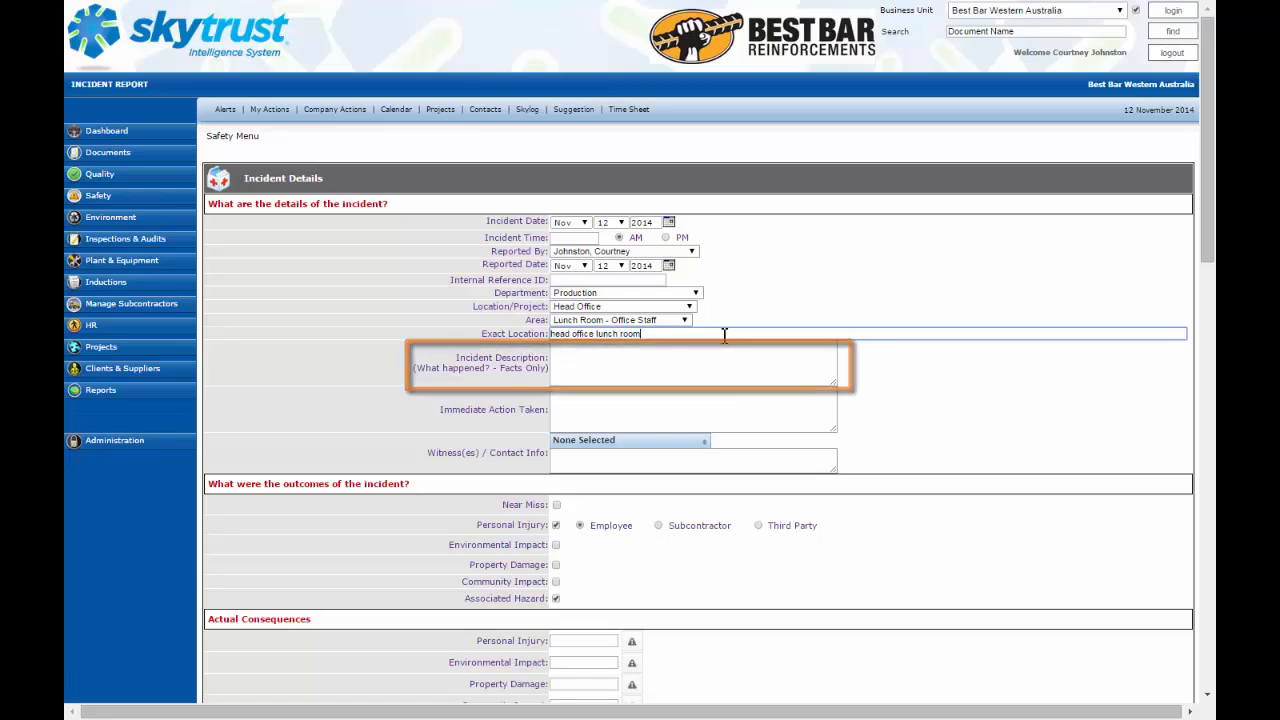
# Step: Describe the incident as 'slipped of spill on ground in lunch room' and the immediate action as 'assisted injured employee and mopped up spill'
pyautogui.click(671, 369)
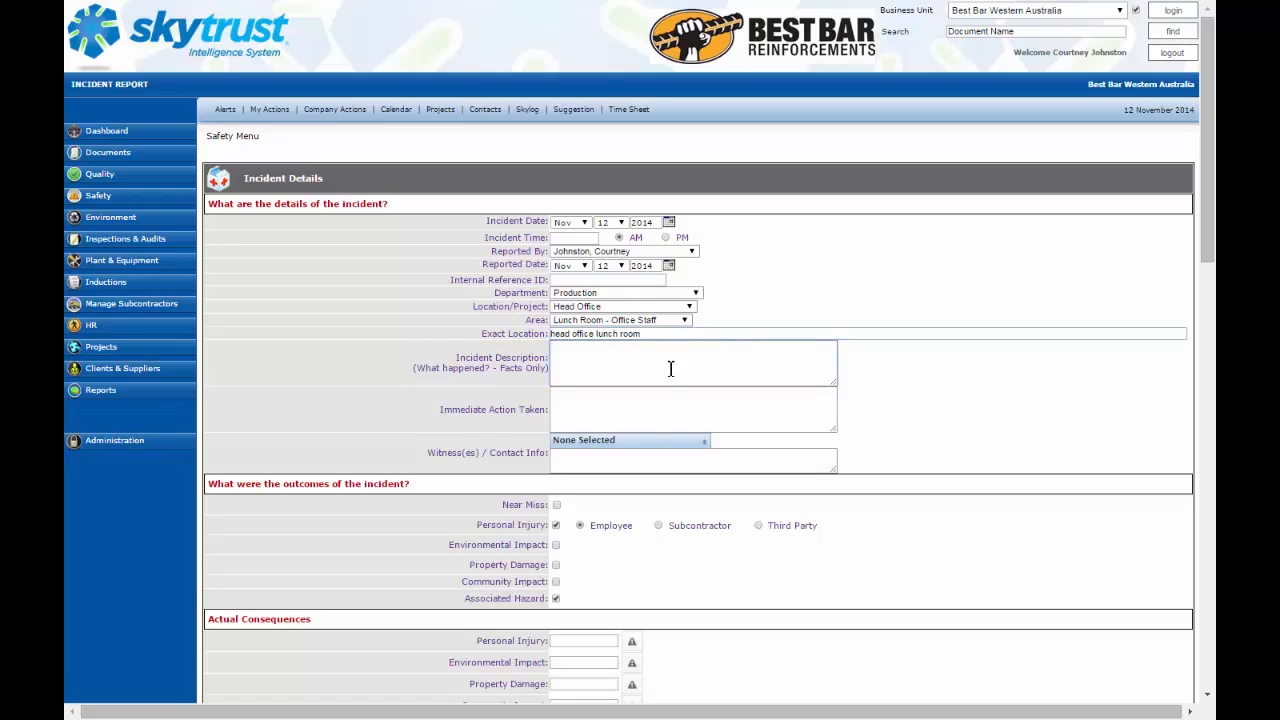
pyautogui.write('slipped of spill on ground in lunch room')
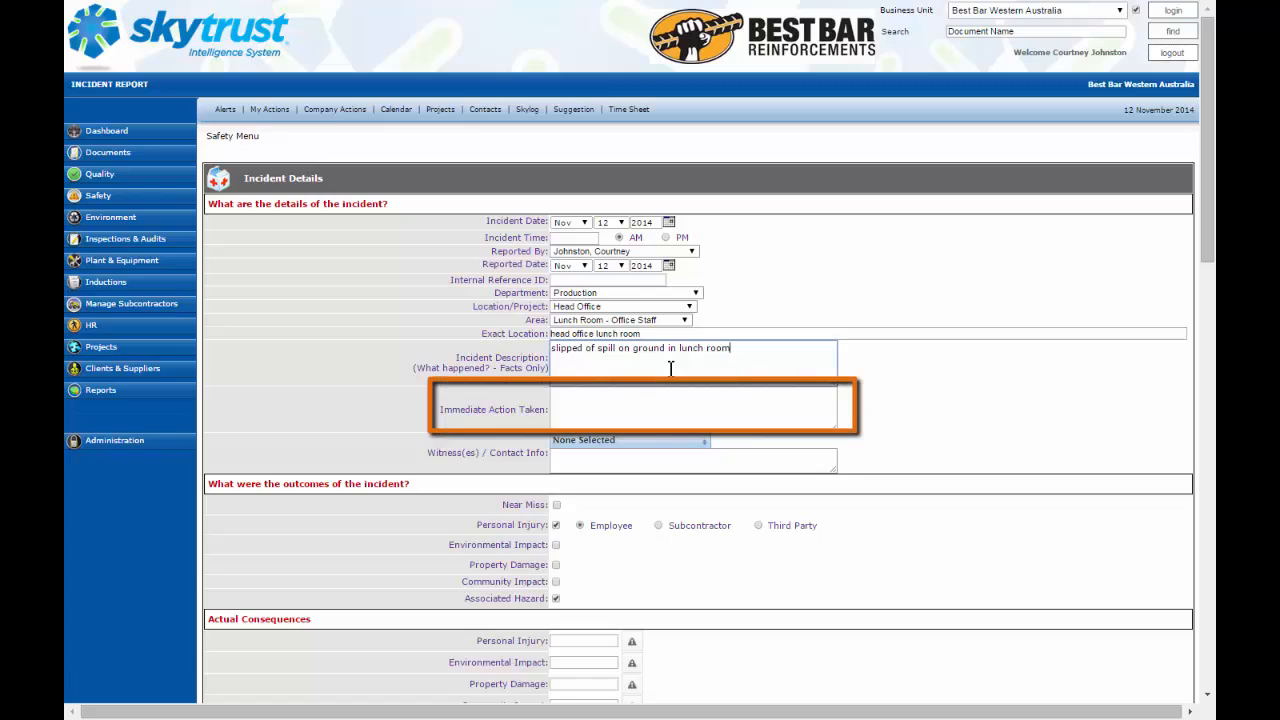
pyautogui.click(626, 411)
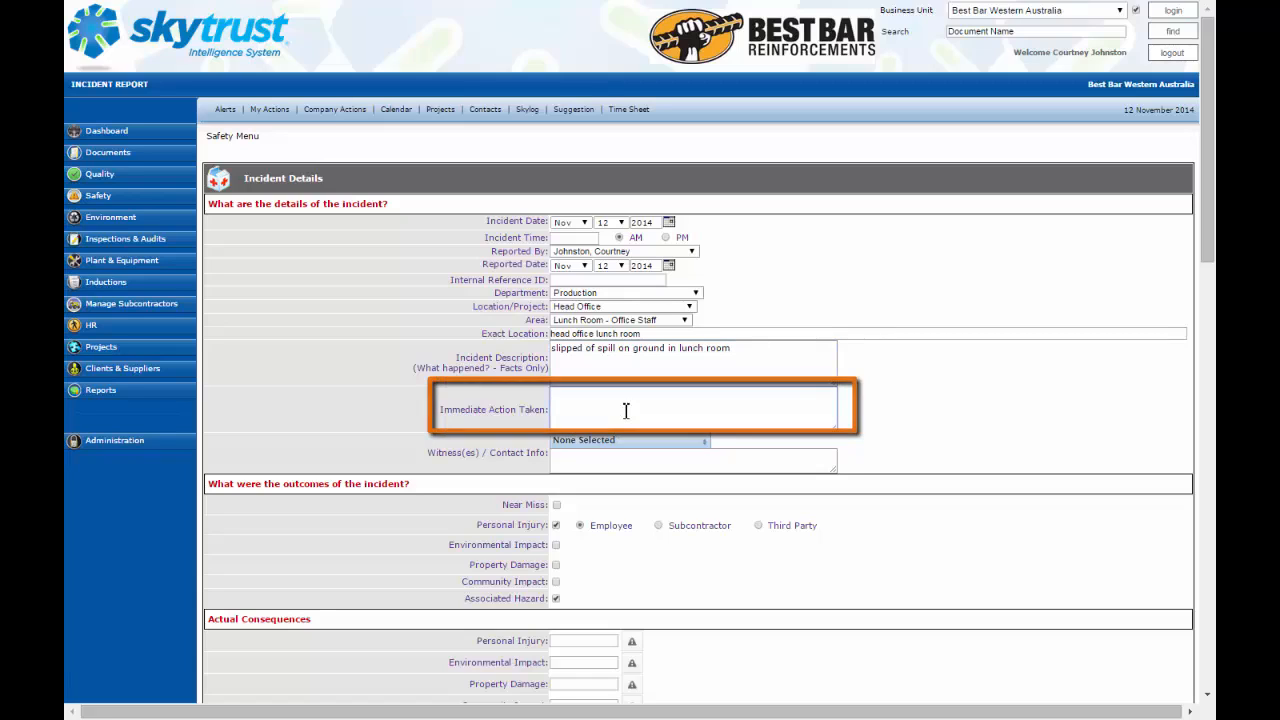
pyautogui.write('assisted injured employee and mopped up spill')
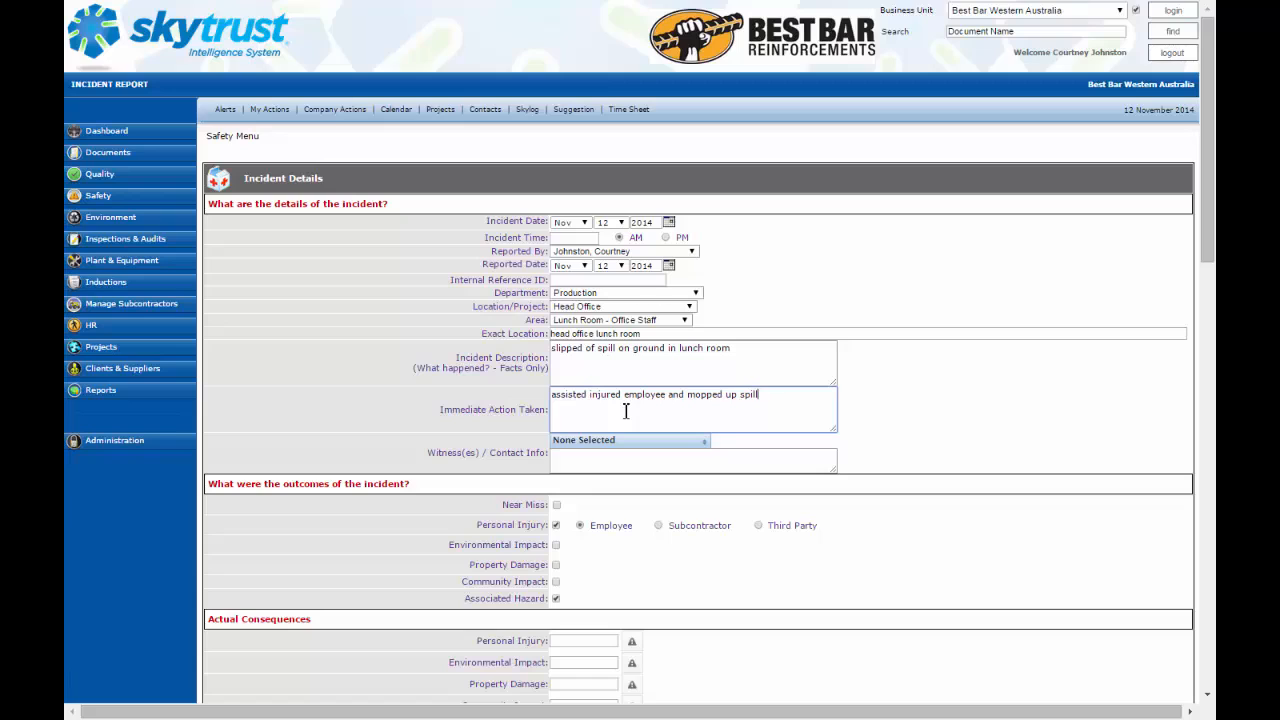
# Step: Select the reporting employee as the witness by filtering the witness list for them
pyautogui.click(706, 443)
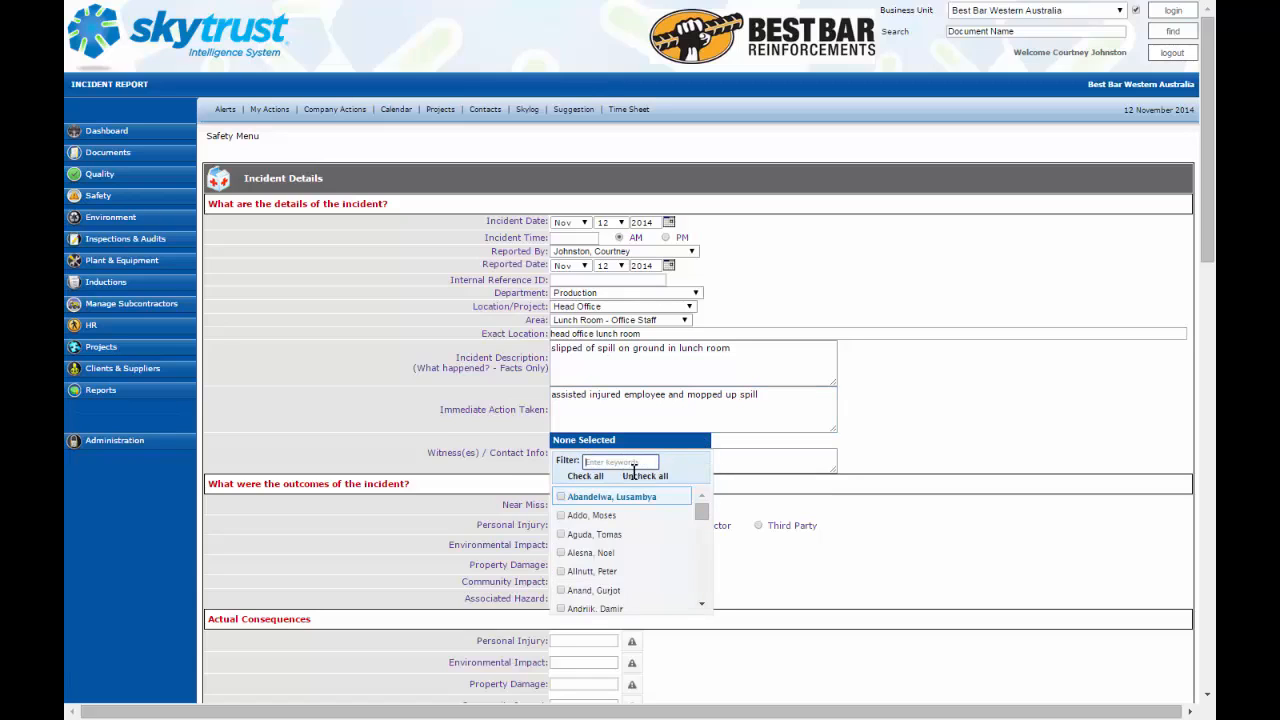
pyautogui.click(633, 466)
pyautogui.write('court')
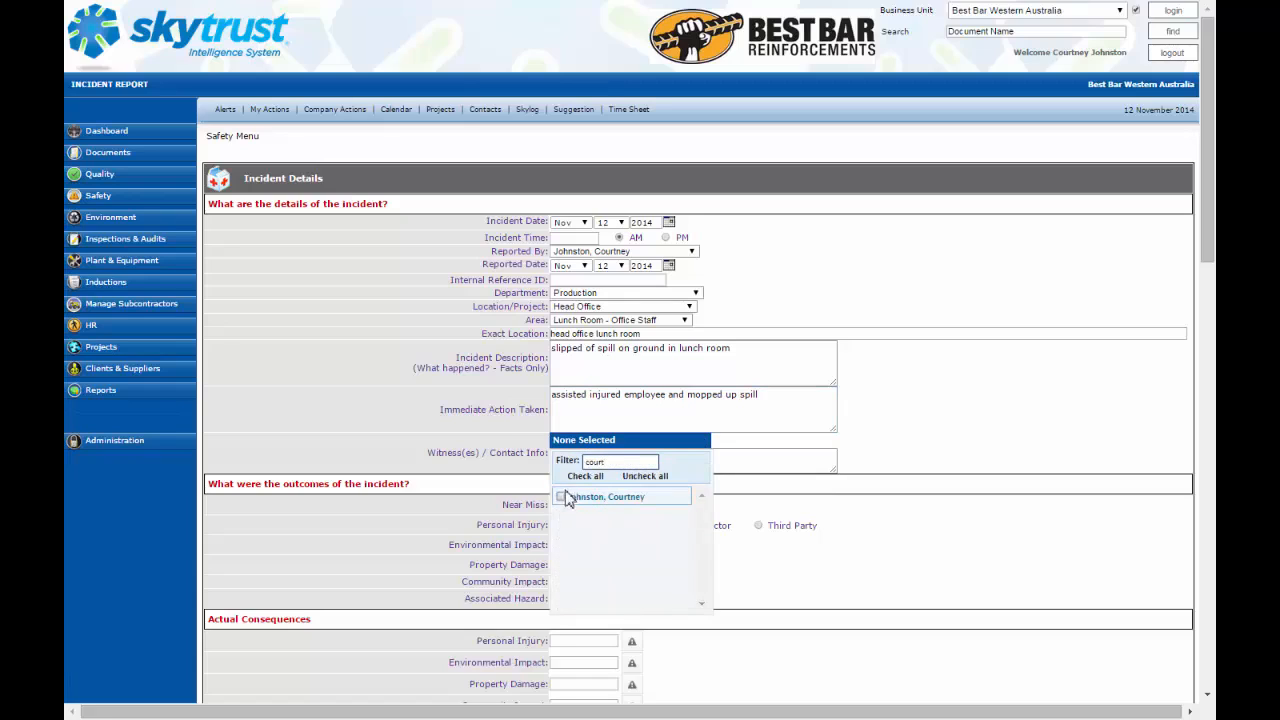
pyautogui.click(562, 497)
pyautogui.click(891, 445)
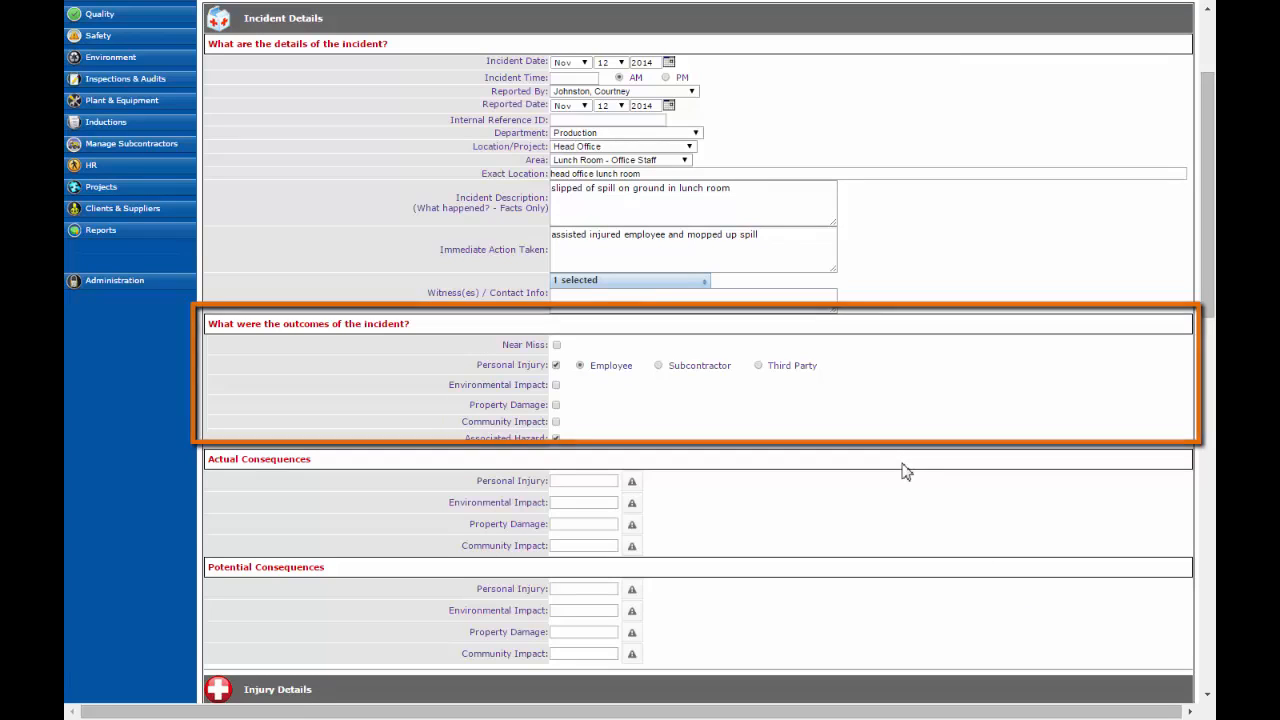
# Step: Score the actual personal injury consequence as 8 (Possible, Medical Treatment Injury) on the risk matrix
pyautogui.scroll(-1, 883, 441)
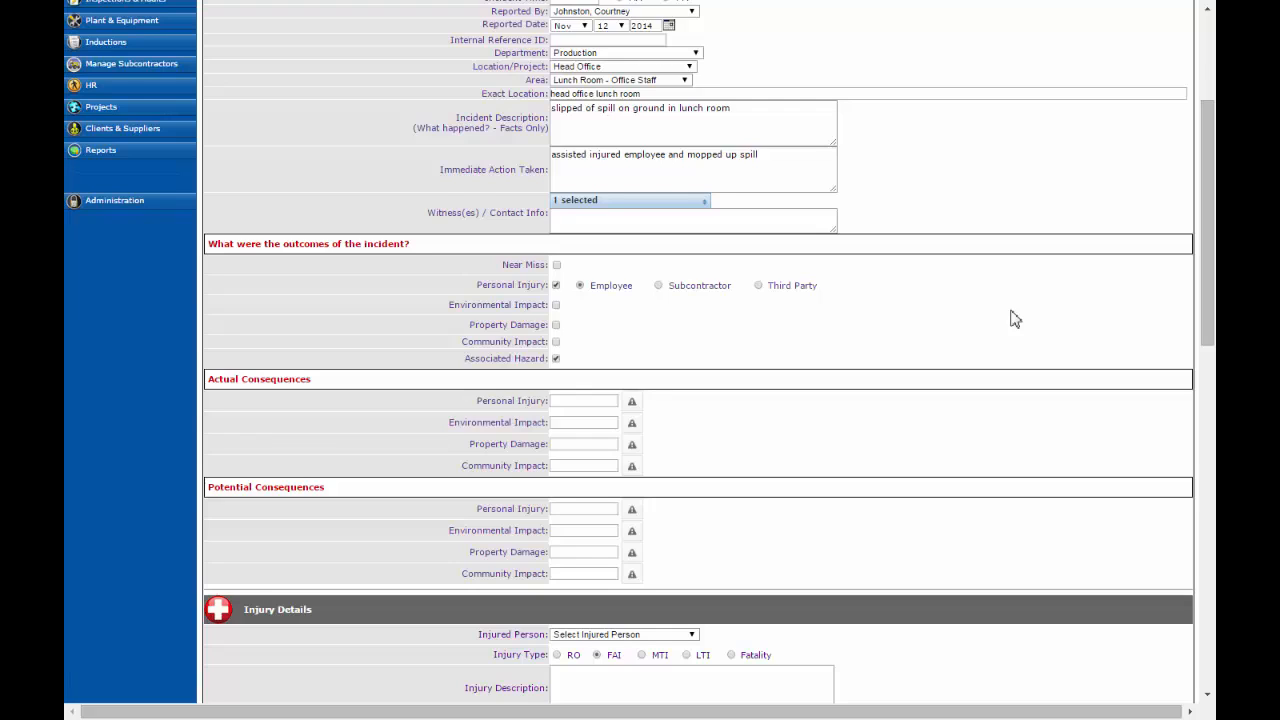
pyautogui.scroll(-3, 1015, 318)
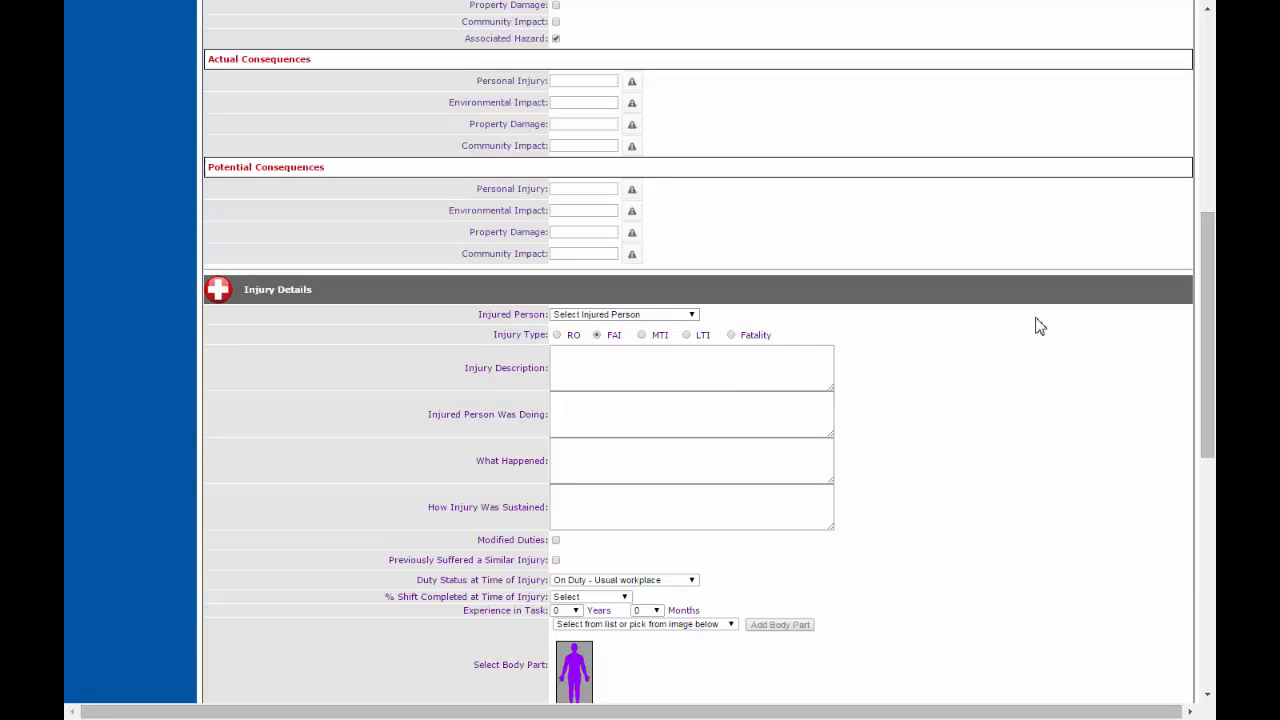
pyautogui.click(634, 84)
pyautogui.click(634, 84)
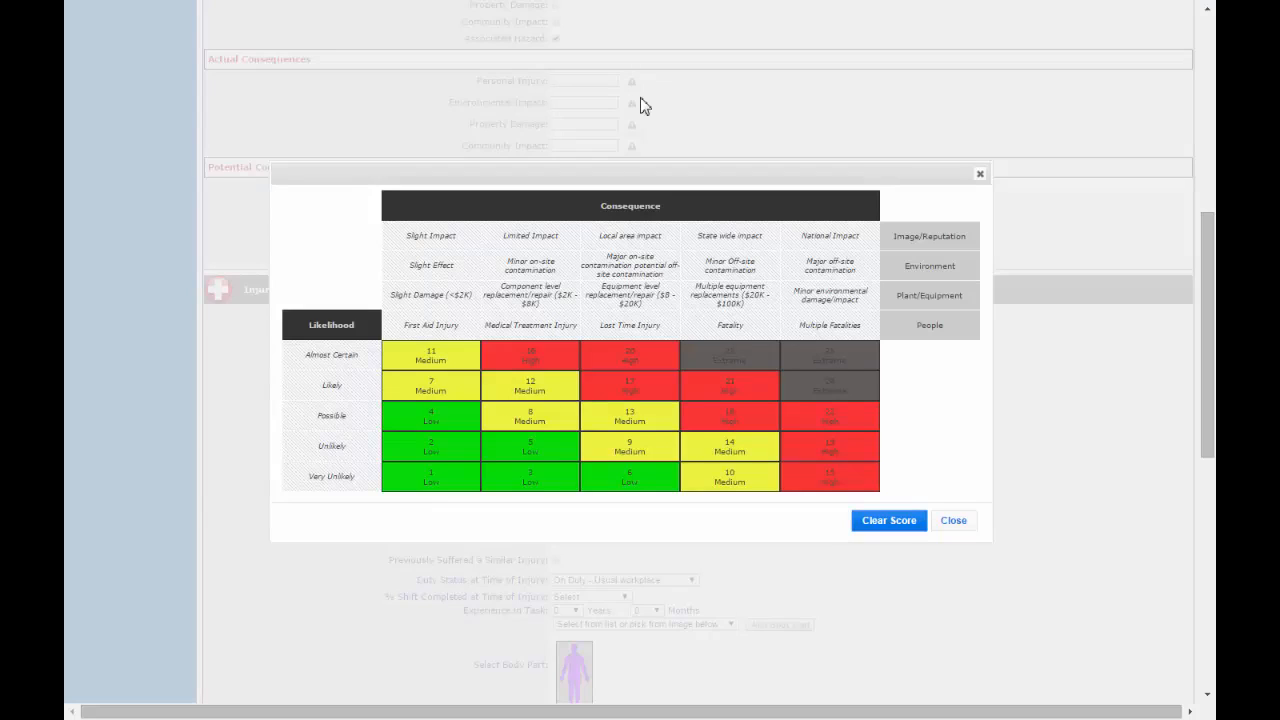
pyautogui.click(530, 421)
# Step: Score the potential personal injury consequence as 9 (Unlikely, Lost Time Injury) on the risk matrix
pyautogui.scroll(1, 985, 280)
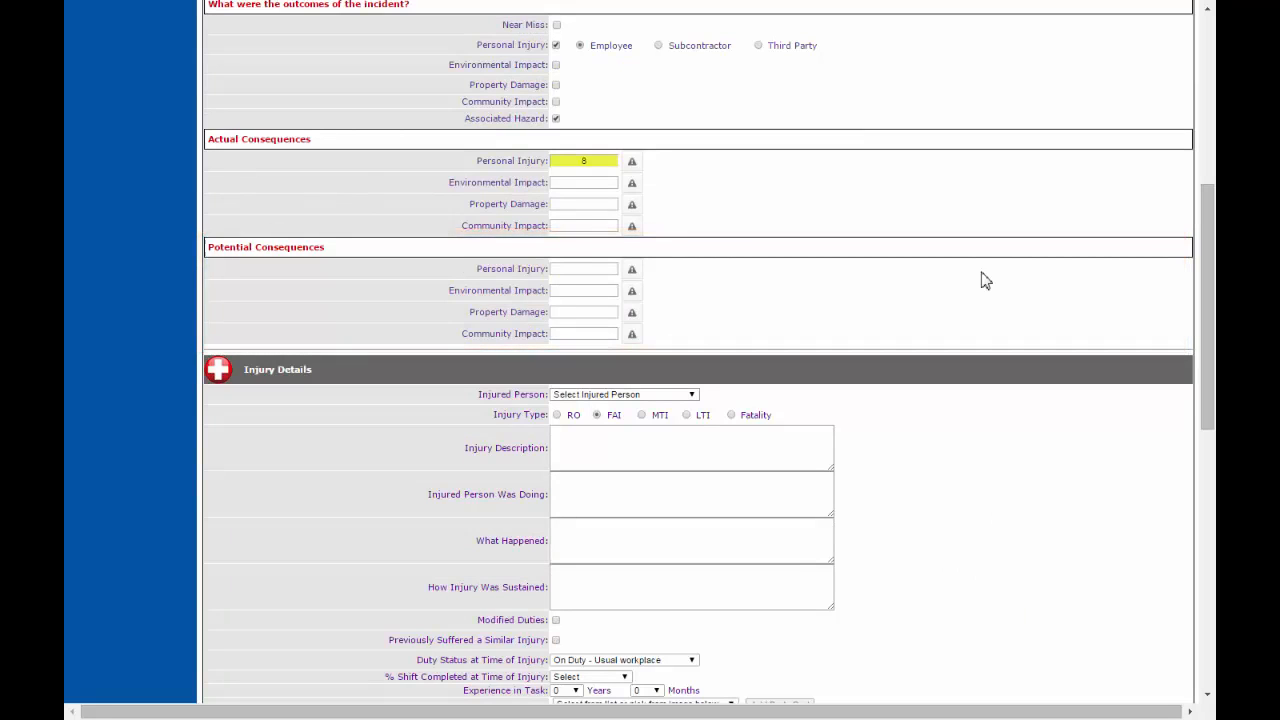
pyautogui.click(632, 270)
pyautogui.click(634, 446)
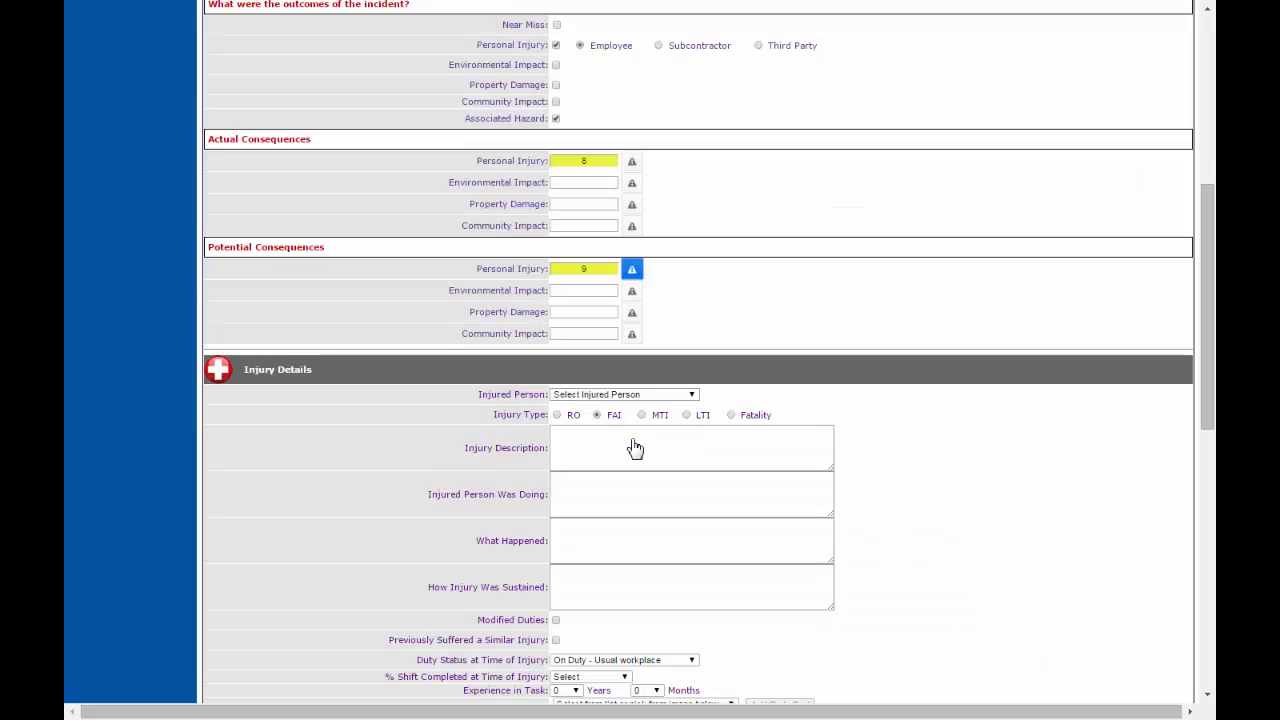
# Step: Choose the reporting employee as the injured person and set the injury type to MTI
pyautogui.scroll(-3, 1005, 330)
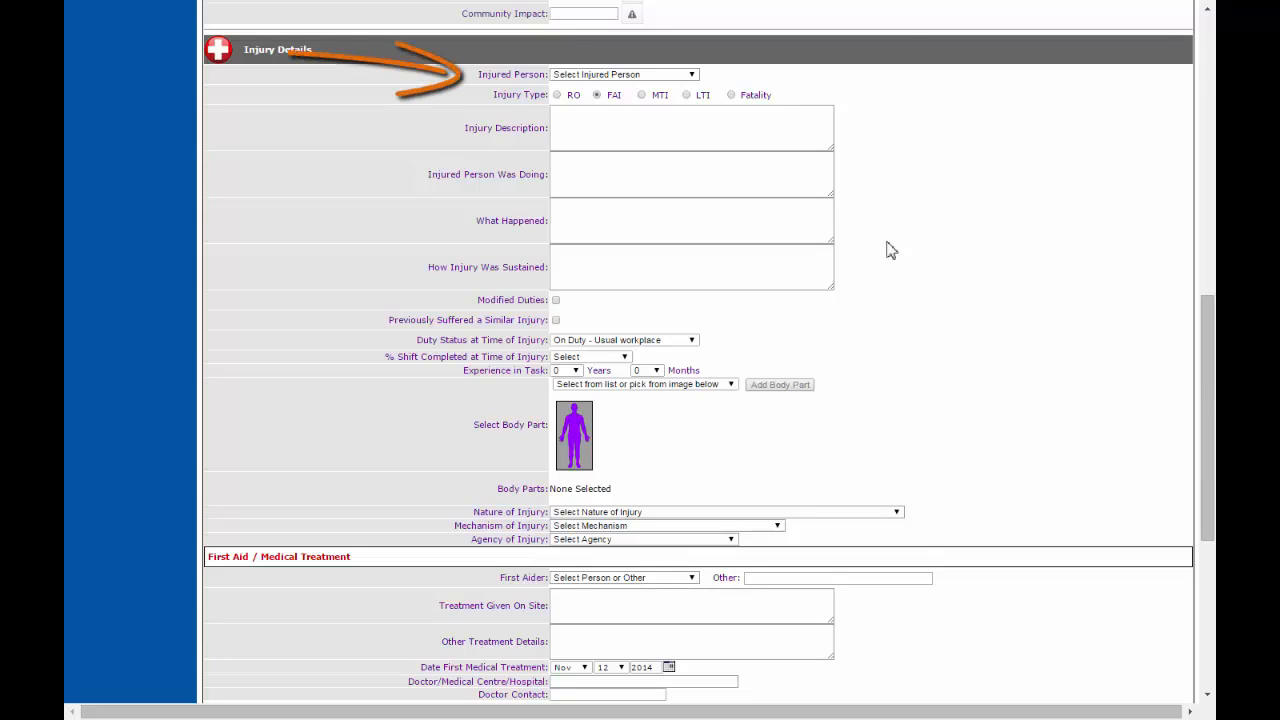
pyautogui.click(687, 76)
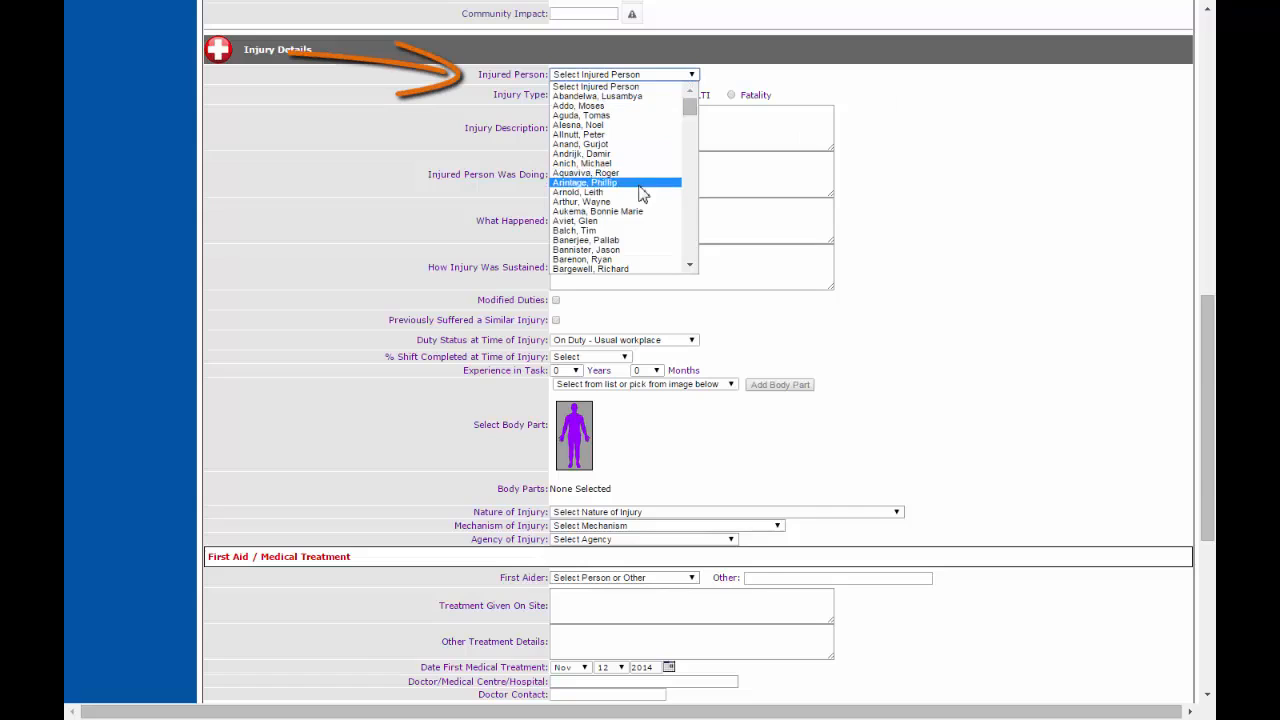
pyautogui.scroll(-5, 641, 193)
pyautogui.scroll(-6, 641, 193)
pyautogui.scroll(-3, 641, 193)
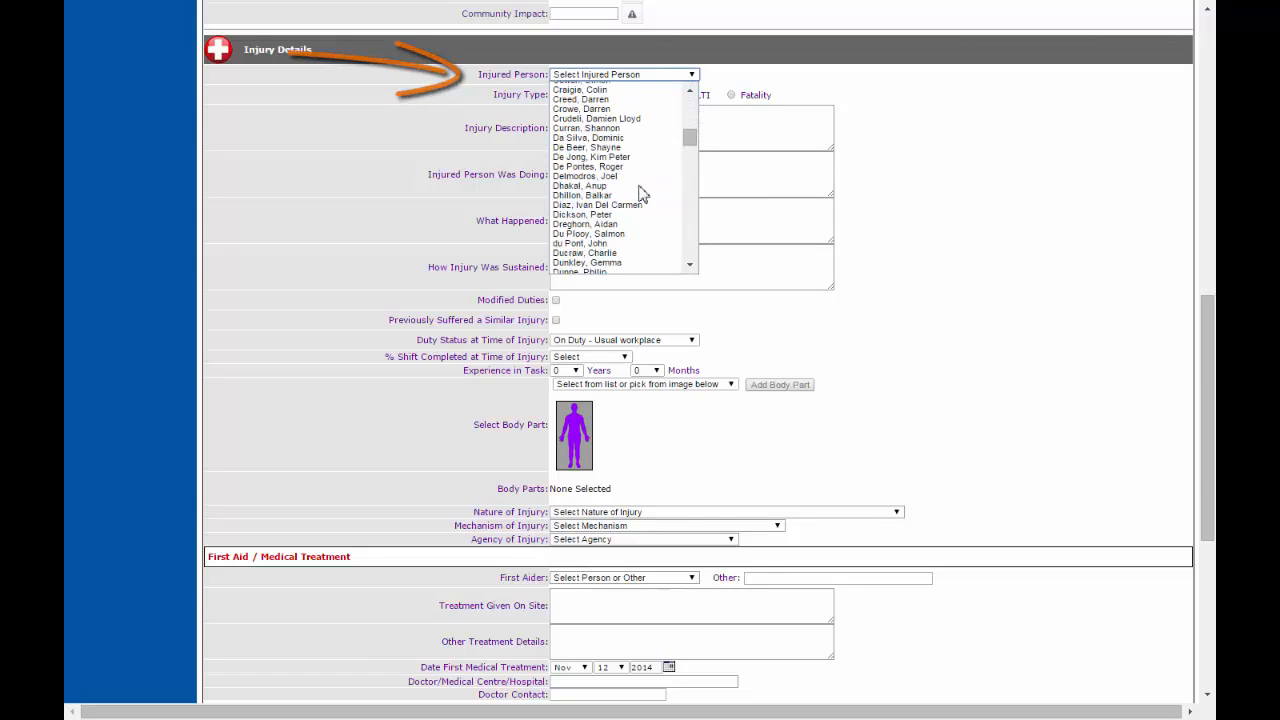
pyautogui.scroll(3, 640, 194)
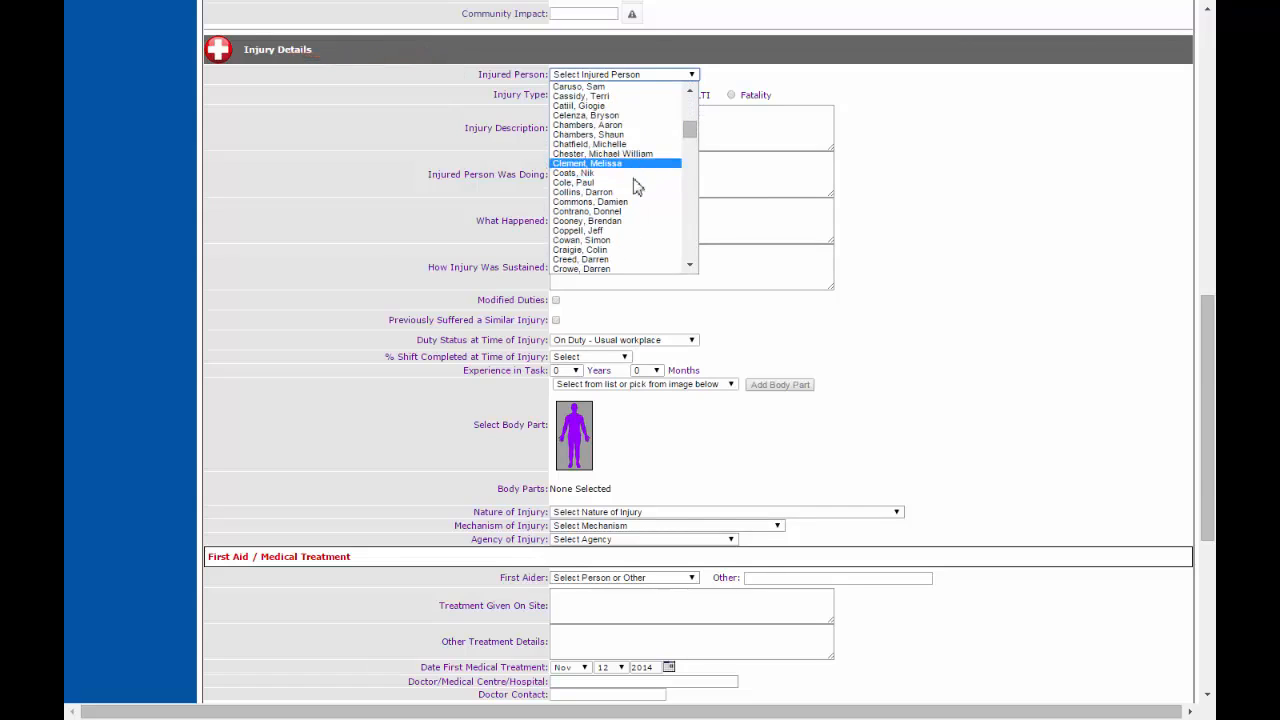
pyautogui.scroll(-10, 636, 183)
pyautogui.click(634, 182)
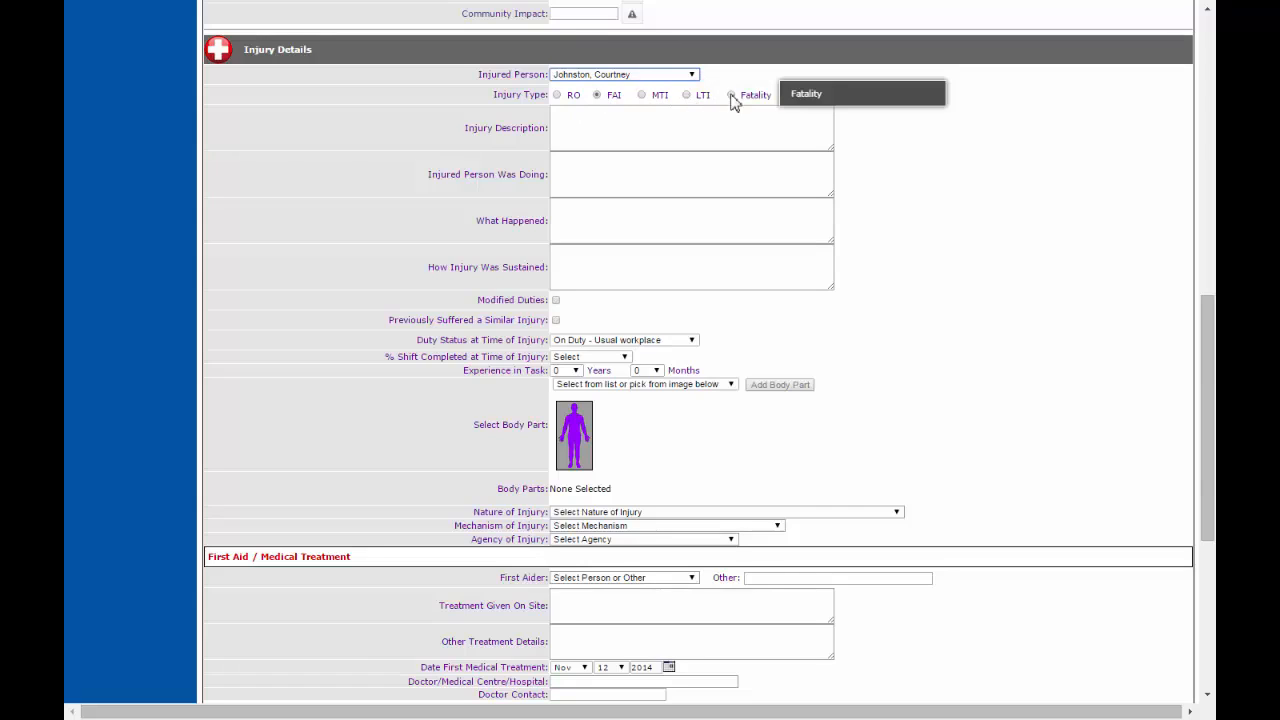
pyautogui.click(641, 96)
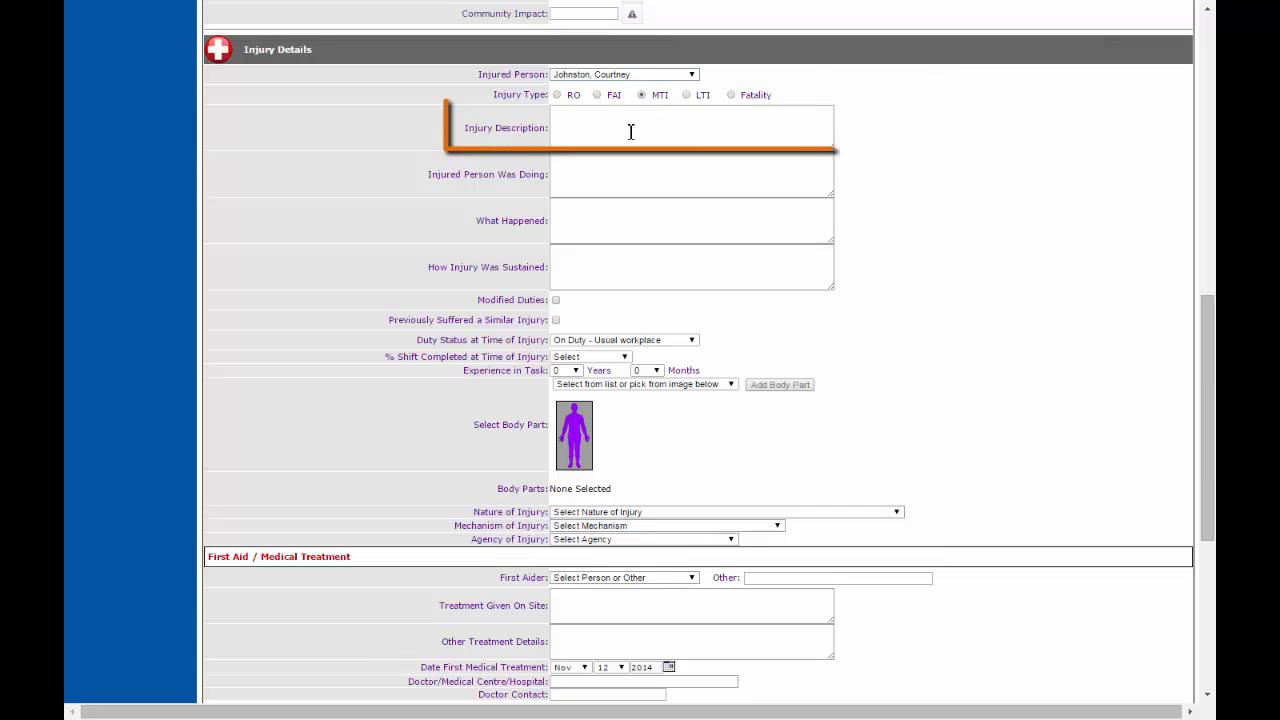
# Step: Describe the injury as 'FOR TRAINING VIDEO PLEASE IGNORE Pain in lower back and laceration to head' and the activity as 'Walking to microwave to heat lunch'
pyautogui.click(631, 132)
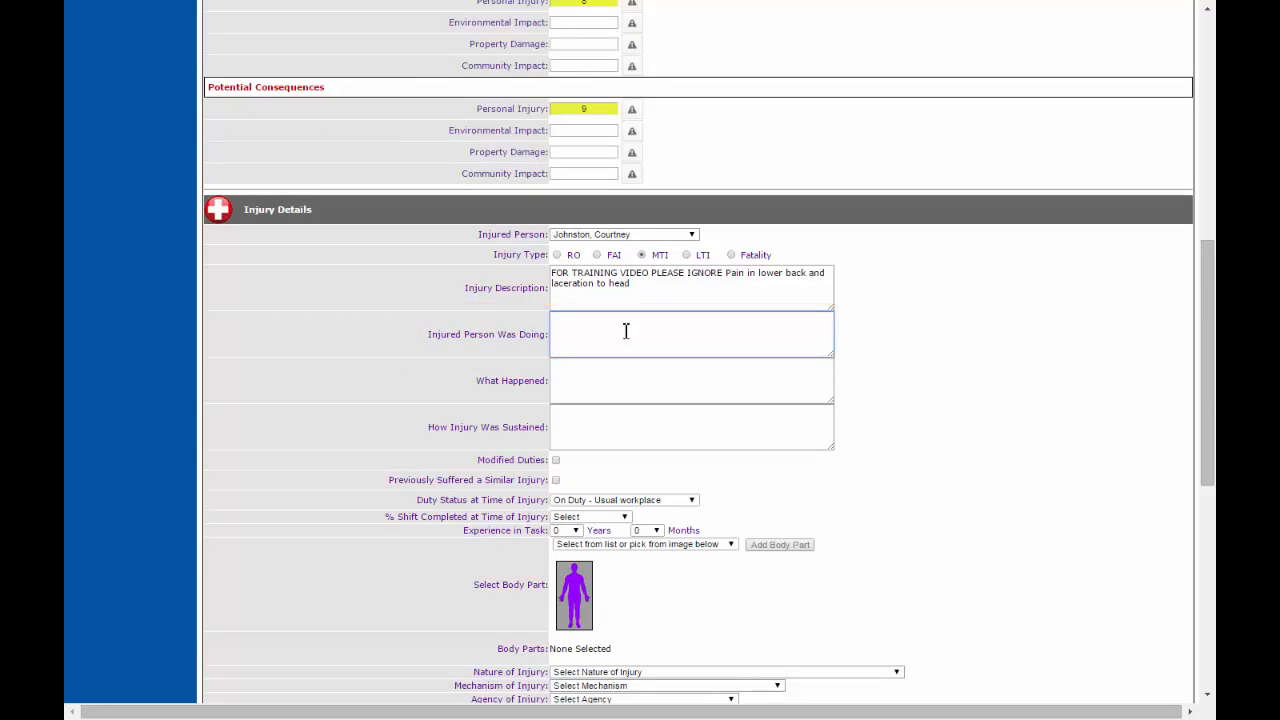
pyautogui.write('Walking to microwave to heat lunch')
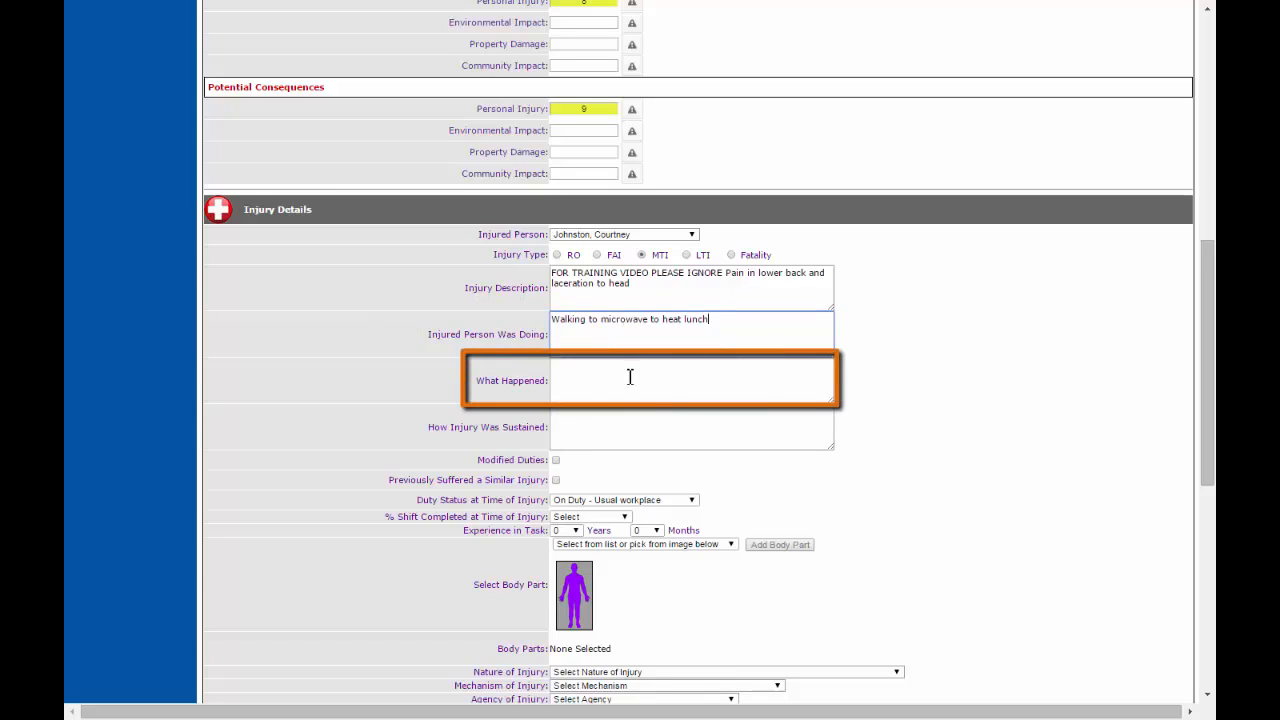
# Step: Describe what happened as 'walked through spill' and how the injury was sustained as 'slipped on spill'
pyautogui.click(630, 376)
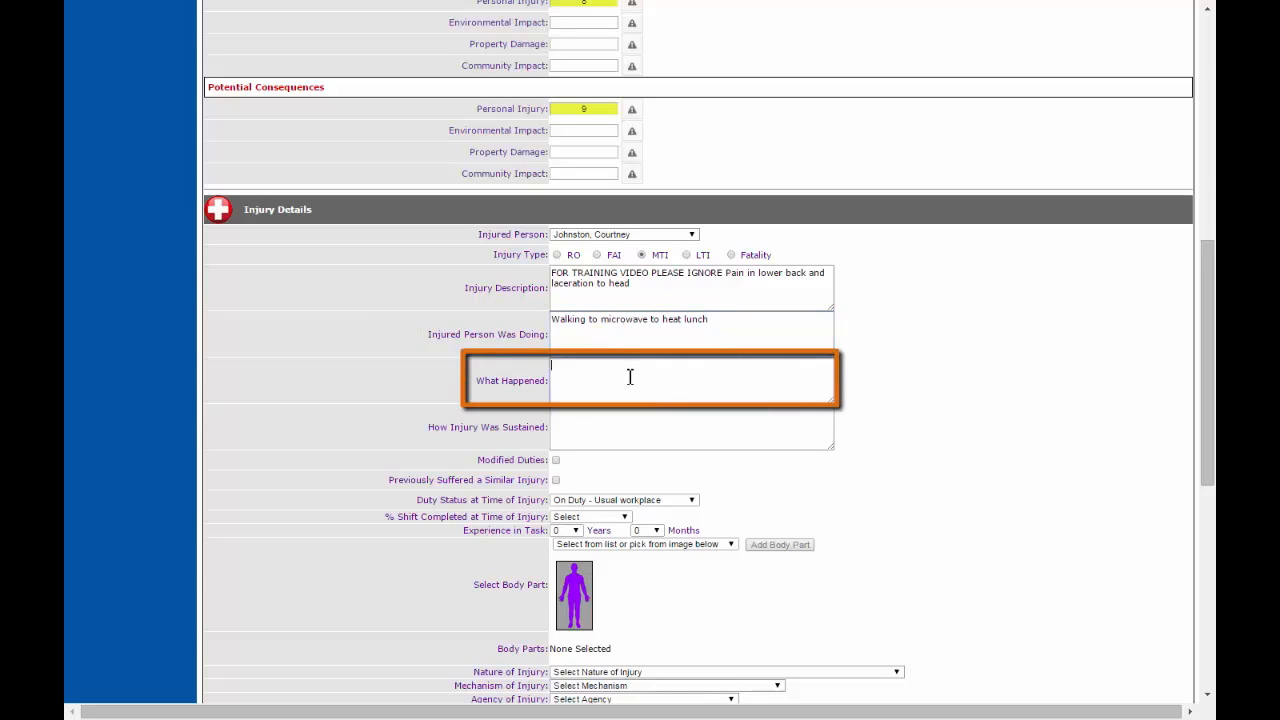
pyautogui.write('Walked through spill')
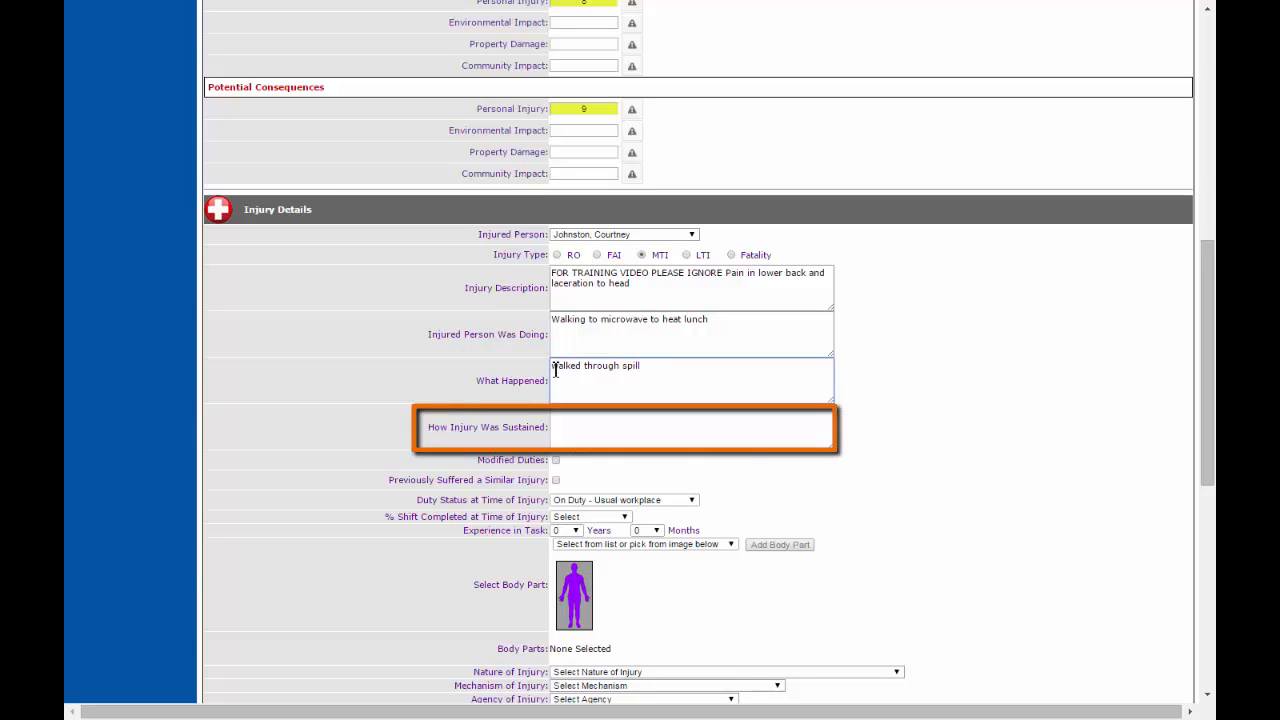
pyautogui.click(594, 427)
pyautogui.write('slipped on spill')
pyautogui.scroll(-2, 965, 402)
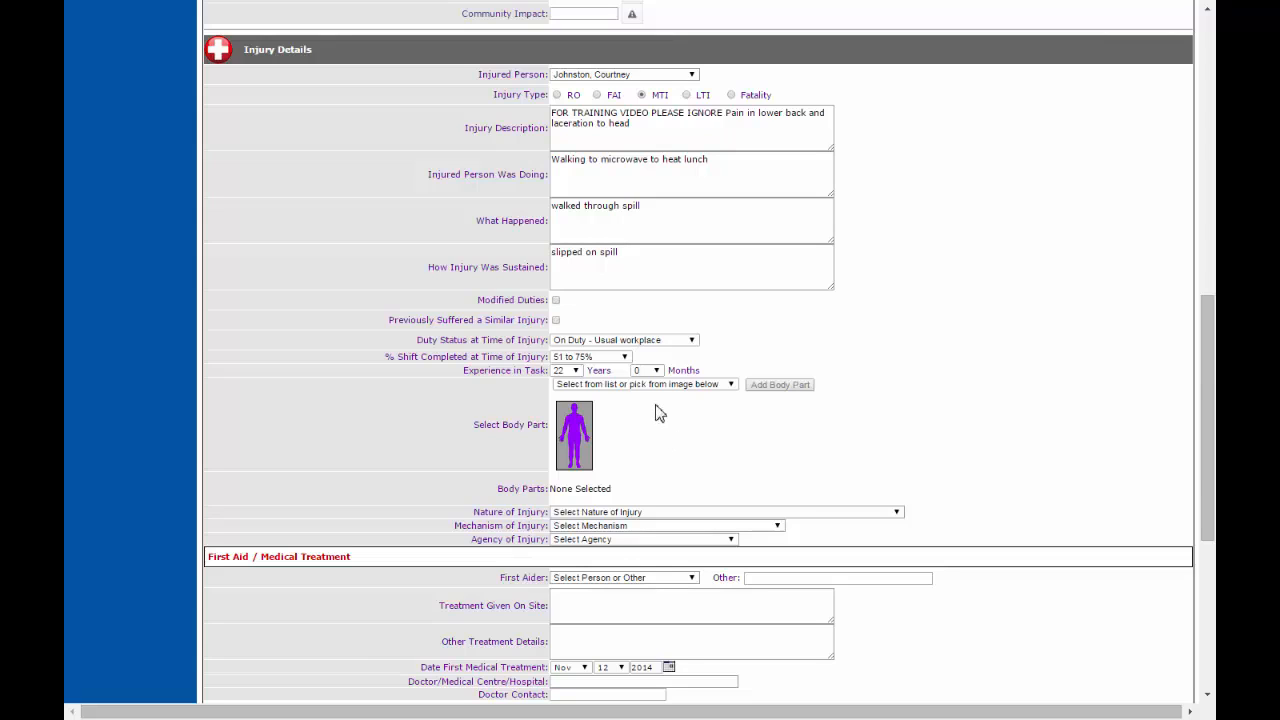
# Step: Add 'Back, right lower' to the injured body parts
pyautogui.click(722, 385)
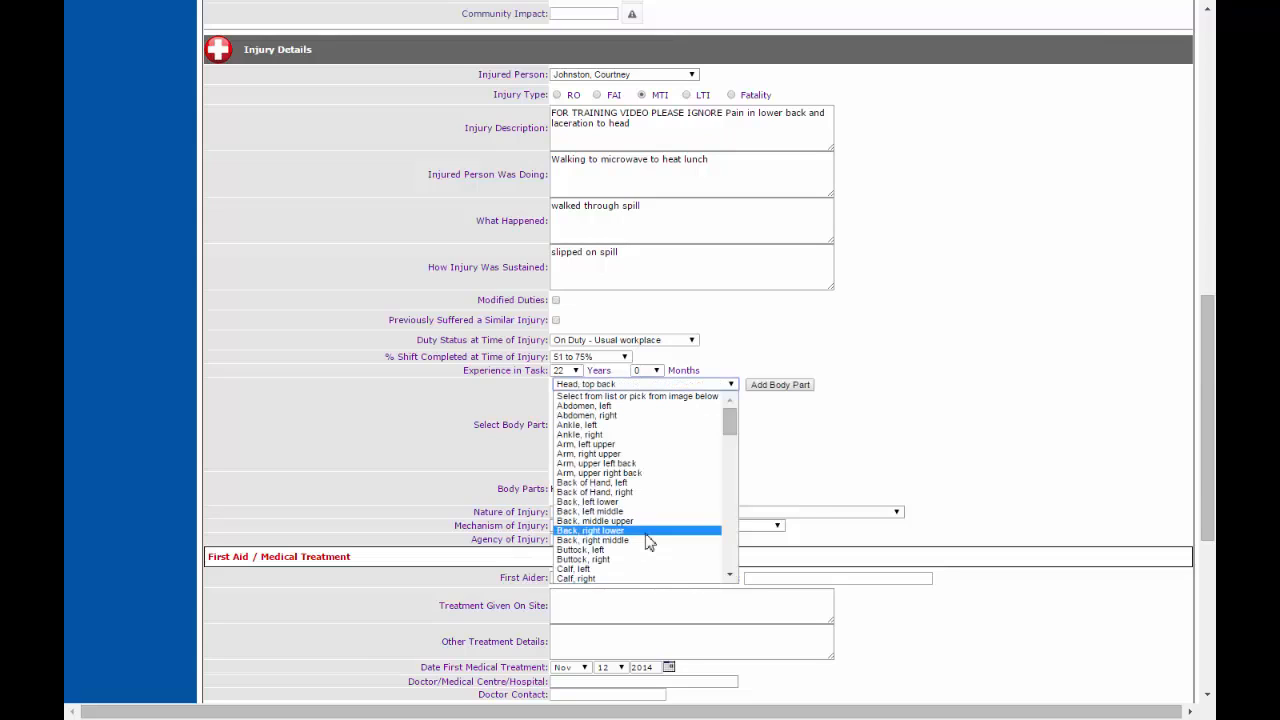
pyautogui.click(647, 534)
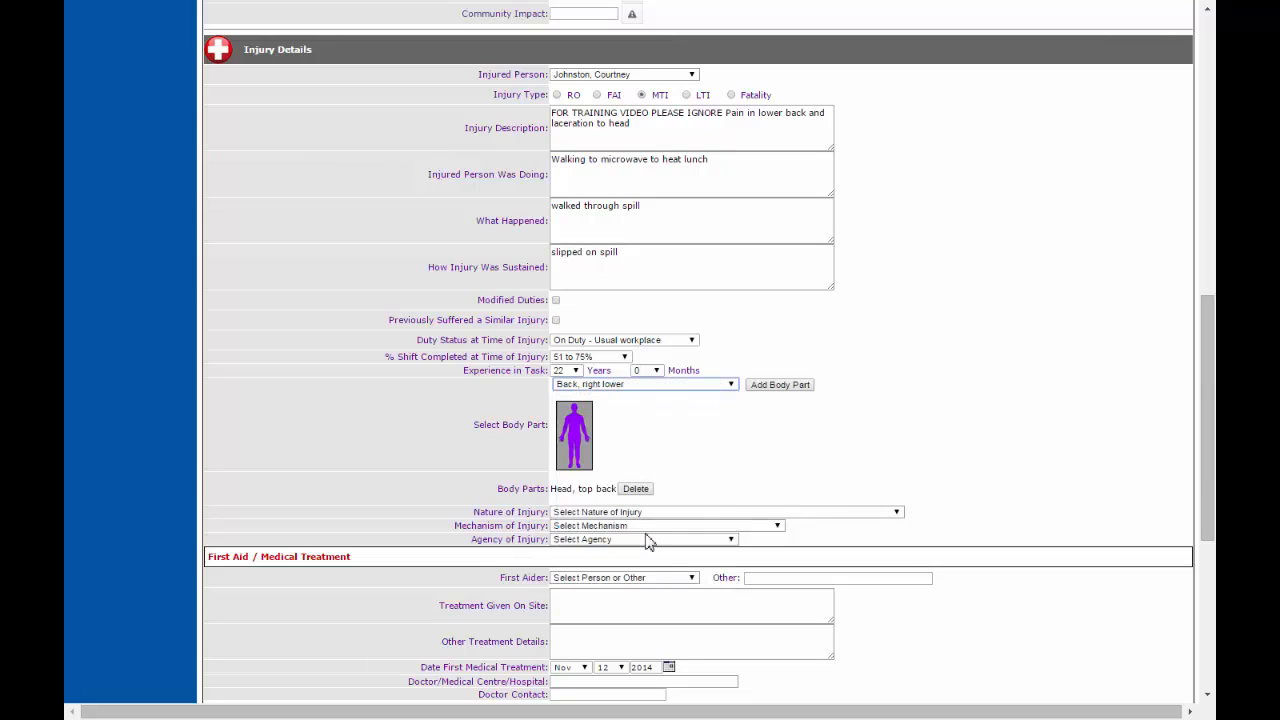
pyautogui.click(790, 386)
# Step: Set the nature of injury to Cut or Laceration and the mechanism to Falls on the same level (including trips and slips)
pyautogui.scroll(-1, 1050, 470)
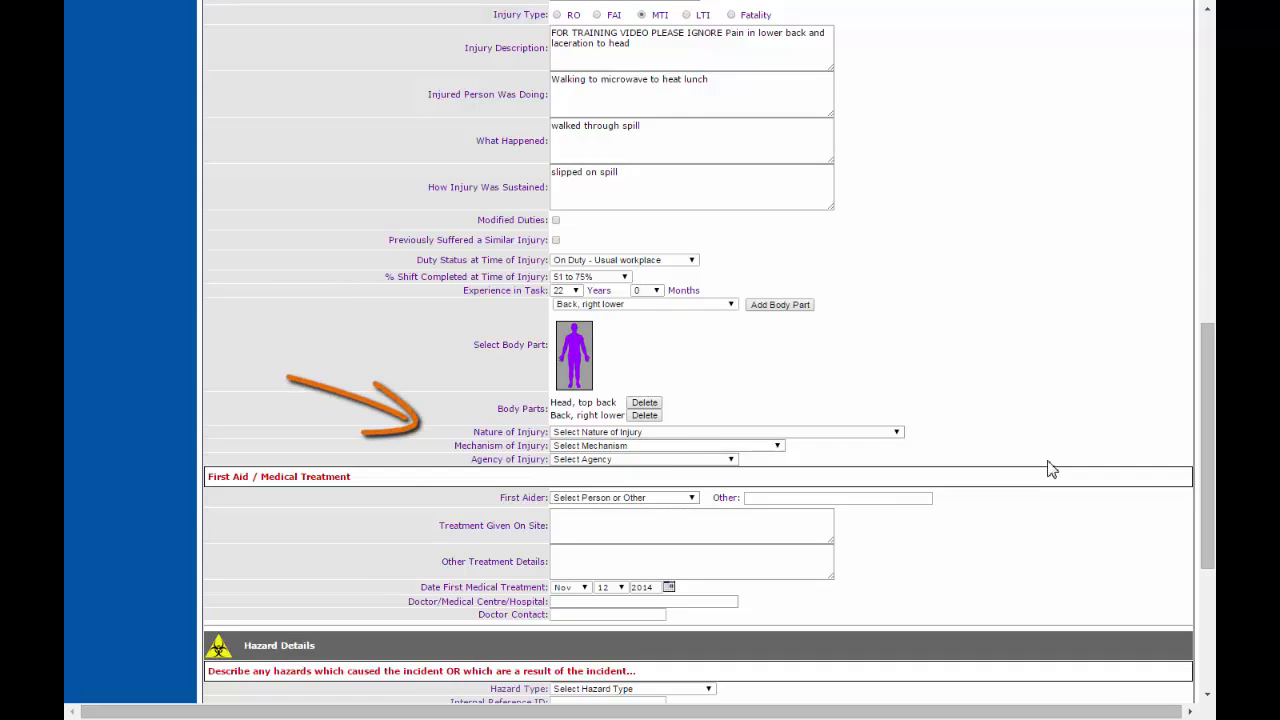
pyautogui.click(898, 433)
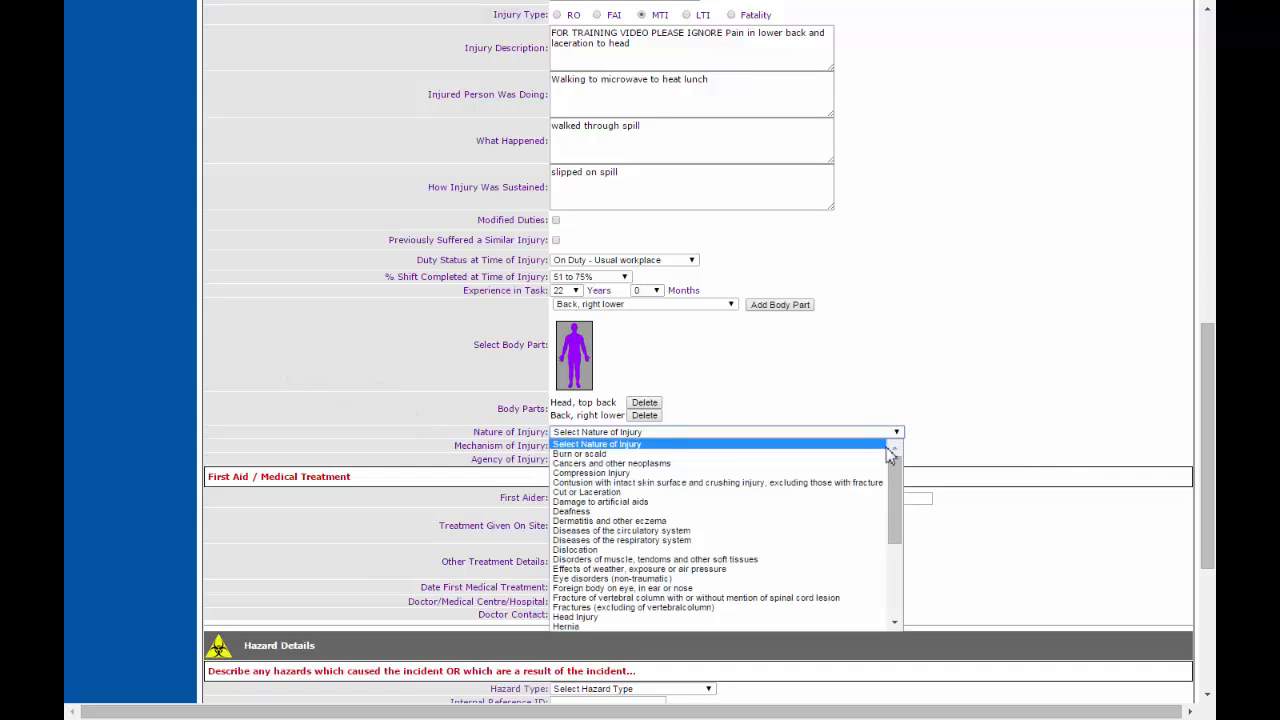
pyautogui.click(849, 492)
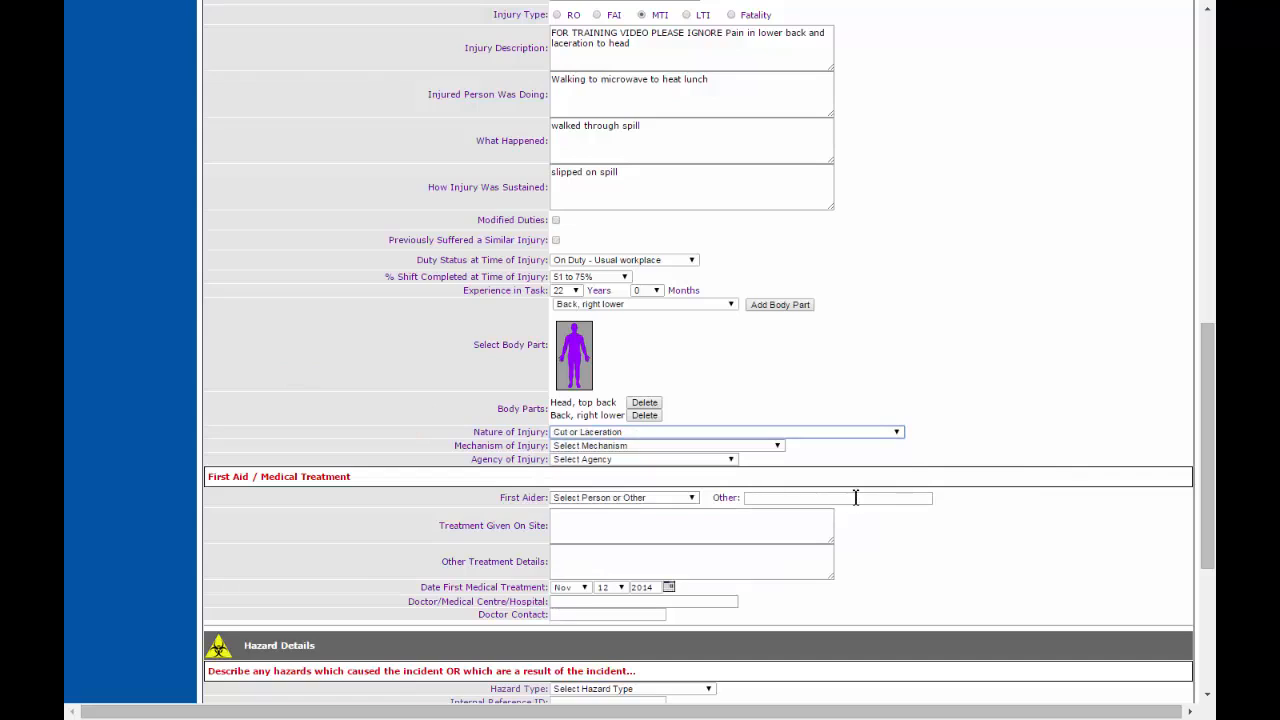
pyautogui.click(778, 452)
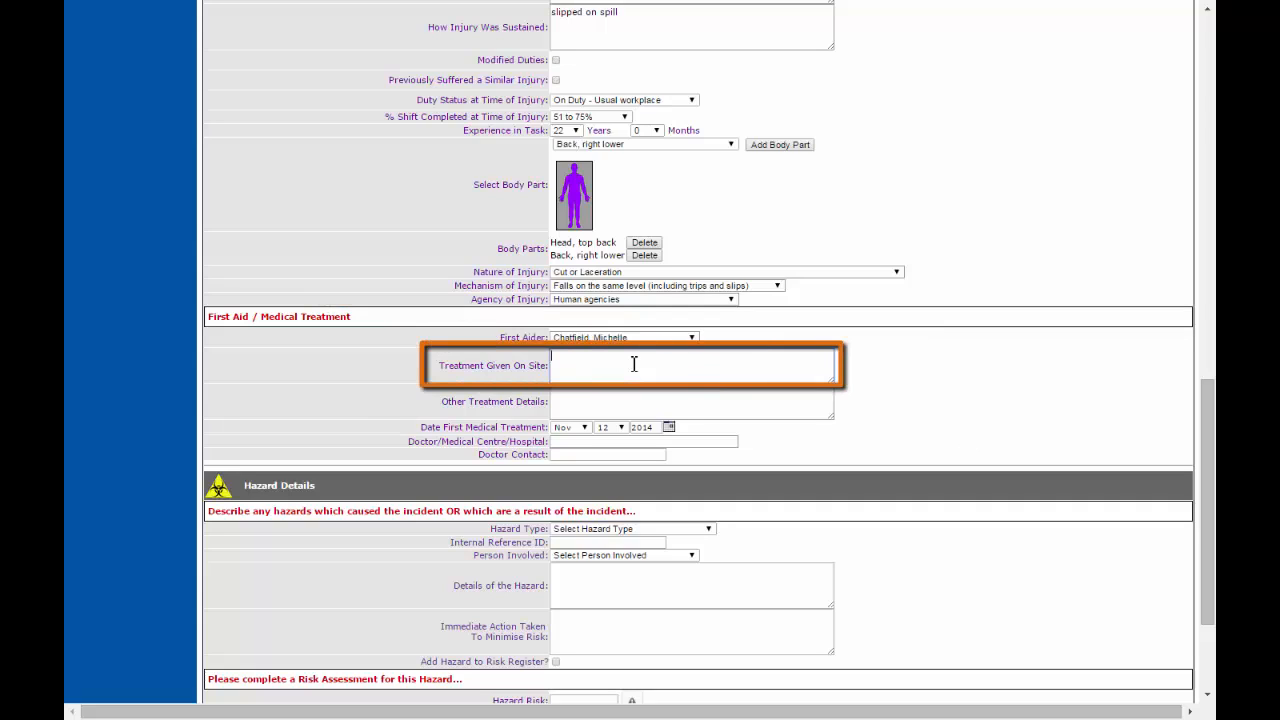
# Step: Enter the treatment given on site as 'compression bandage to laceration on head.'
pyautogui.click(634, 364)
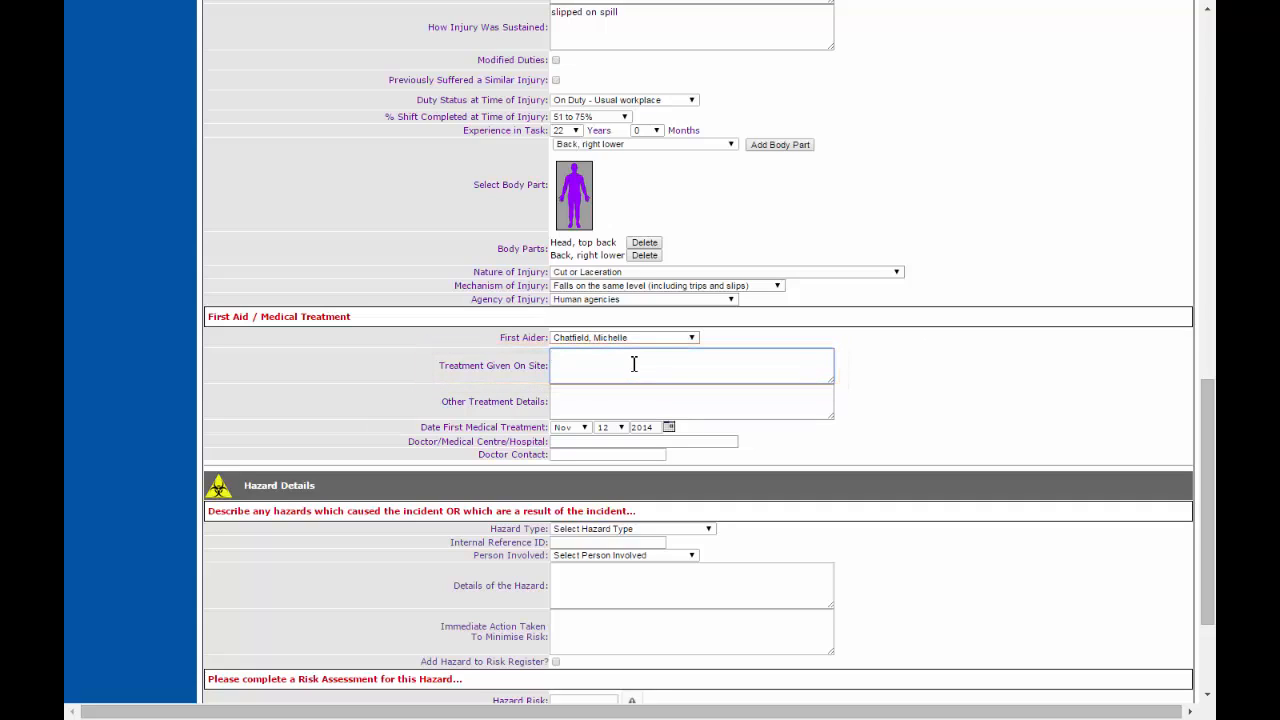
pyautogui.write('compression bandage to laceration on head.')
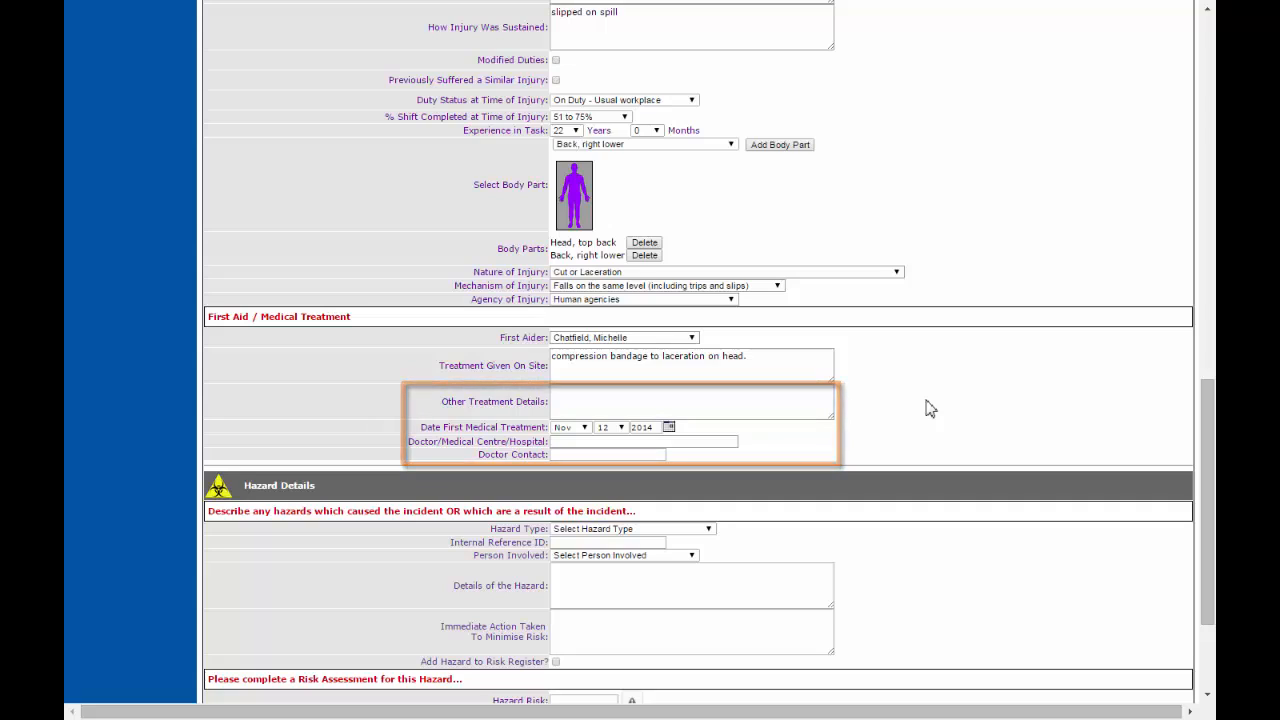
pyautogui.scroll(-3, 930, 408)
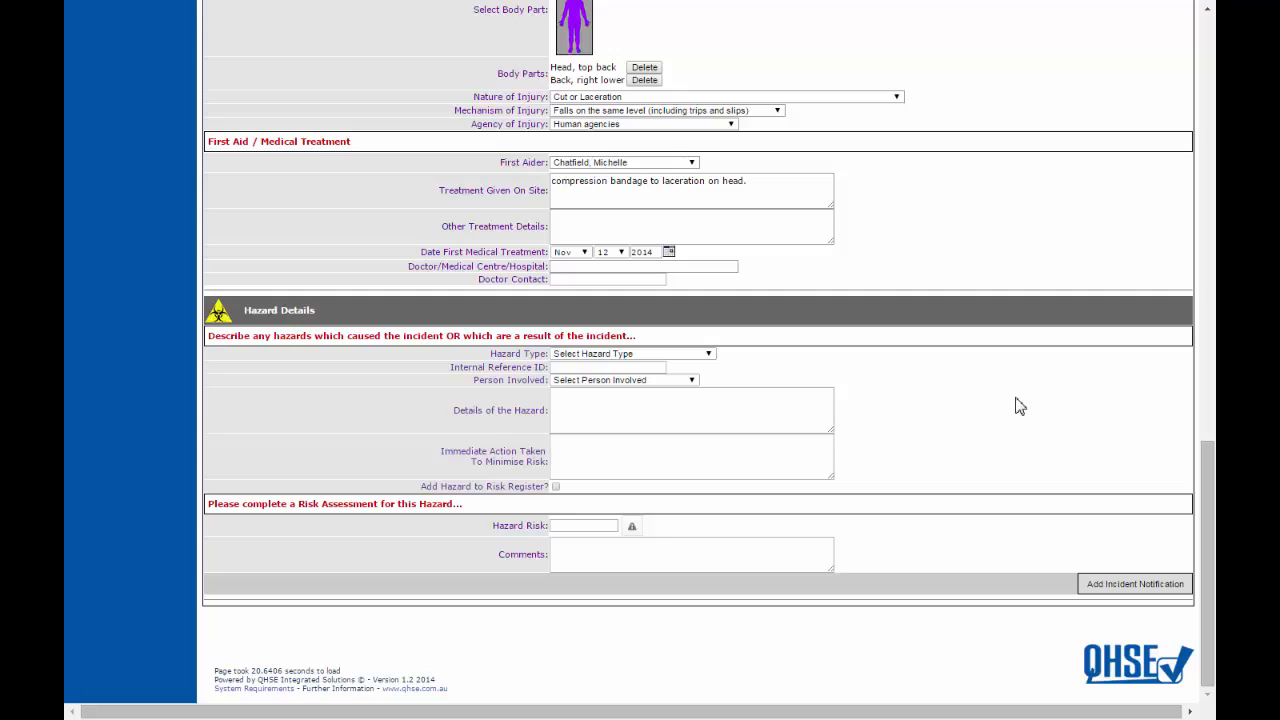
# Step: Set the hazard type to Slip/trip/fall and complete the hazard comment 'resulted in first aid/medical treatment injury to employee.'
pyautogui.click(709, 356)
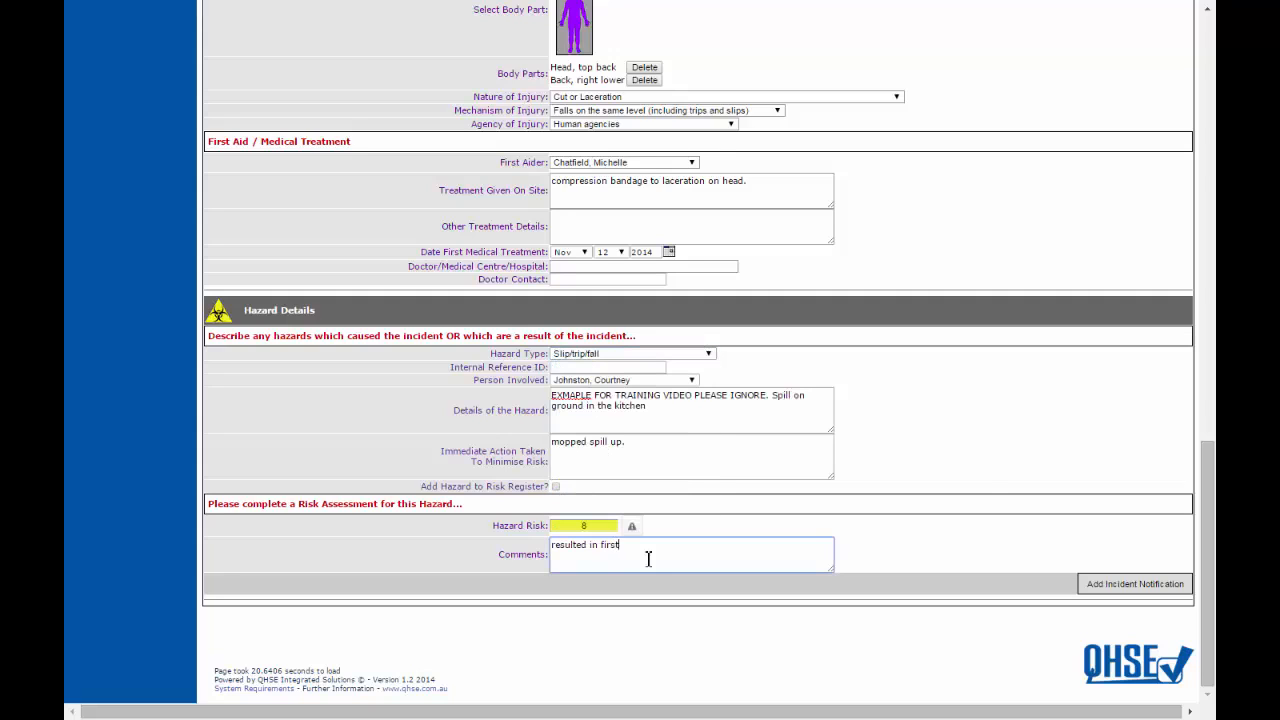
pyautogui.write('aid/medical treatment injury to employee.')
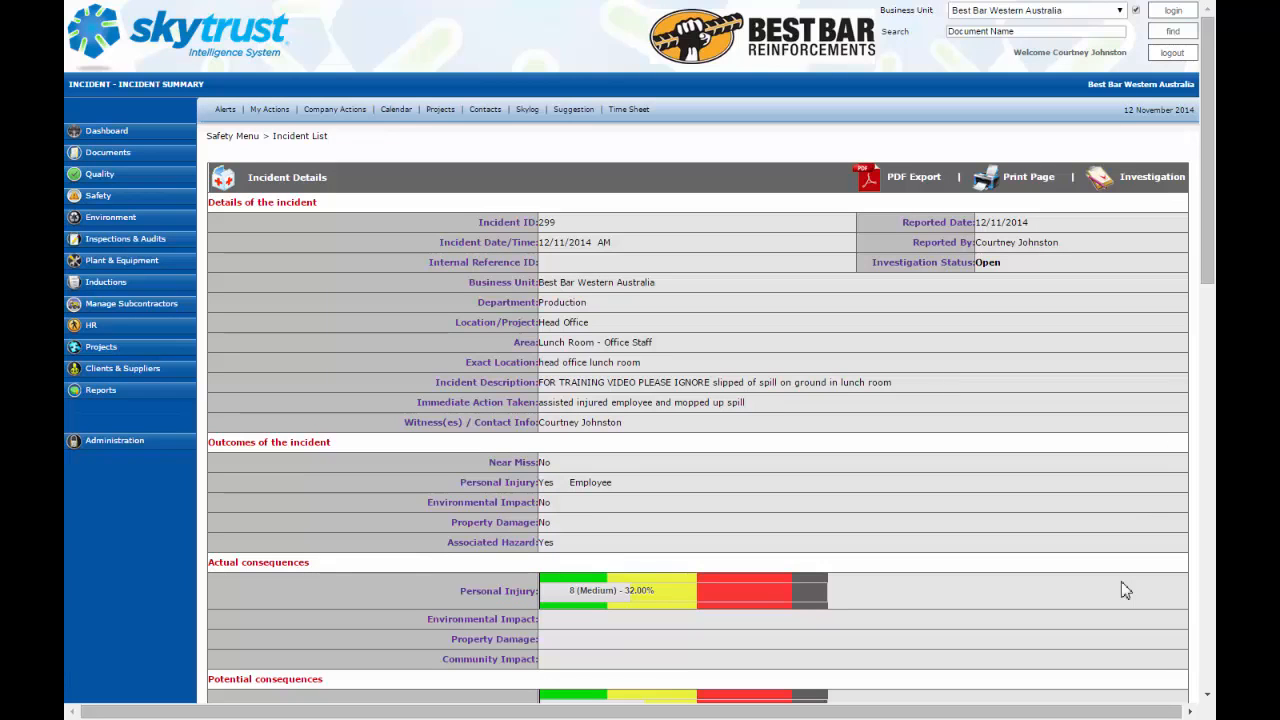
# Step: Open the incident's investigation and start editing it
pyautogui.scroll(-12, 1124, 591)
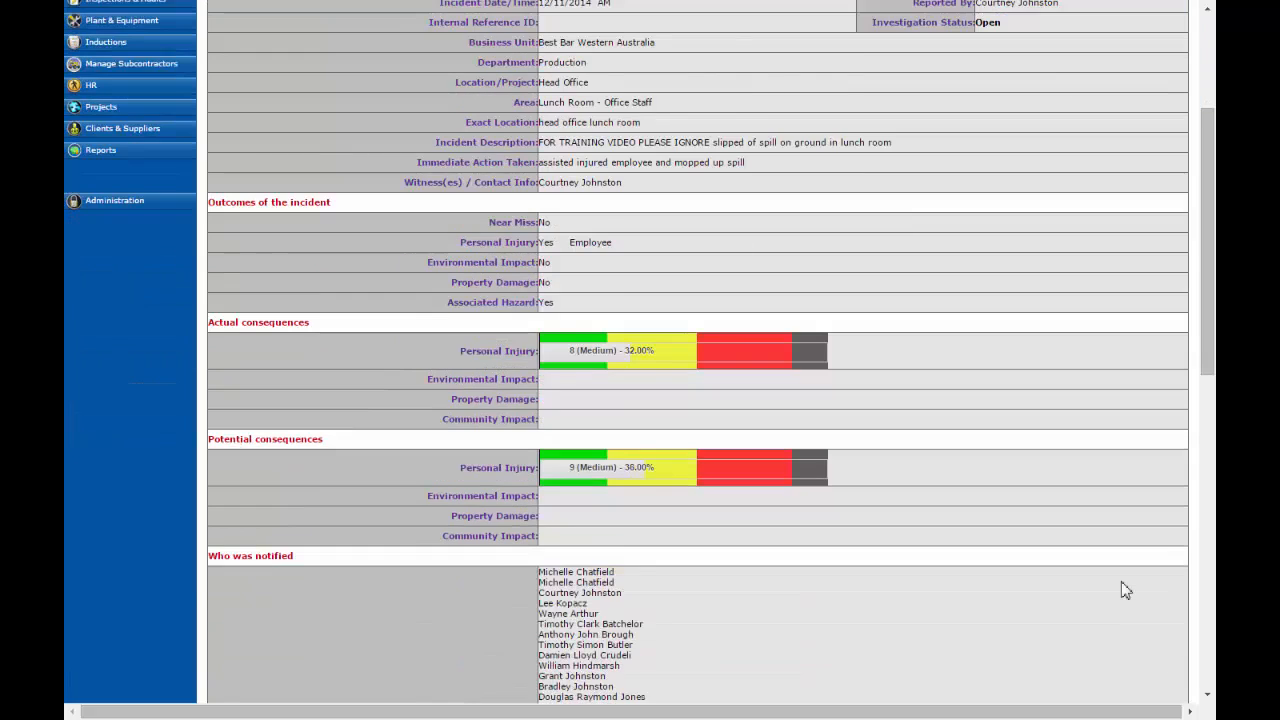
pyautogui.scroll(-3, 1124, 591)
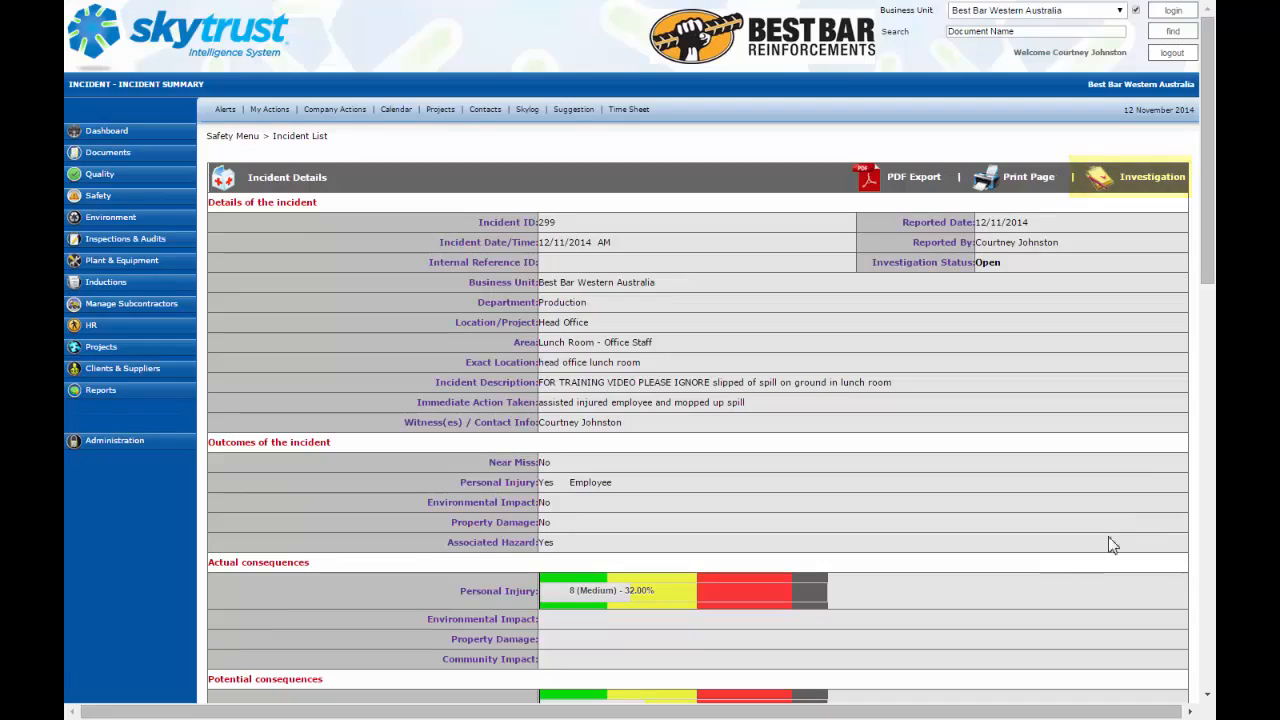
pyautogui.click(1159, 184)
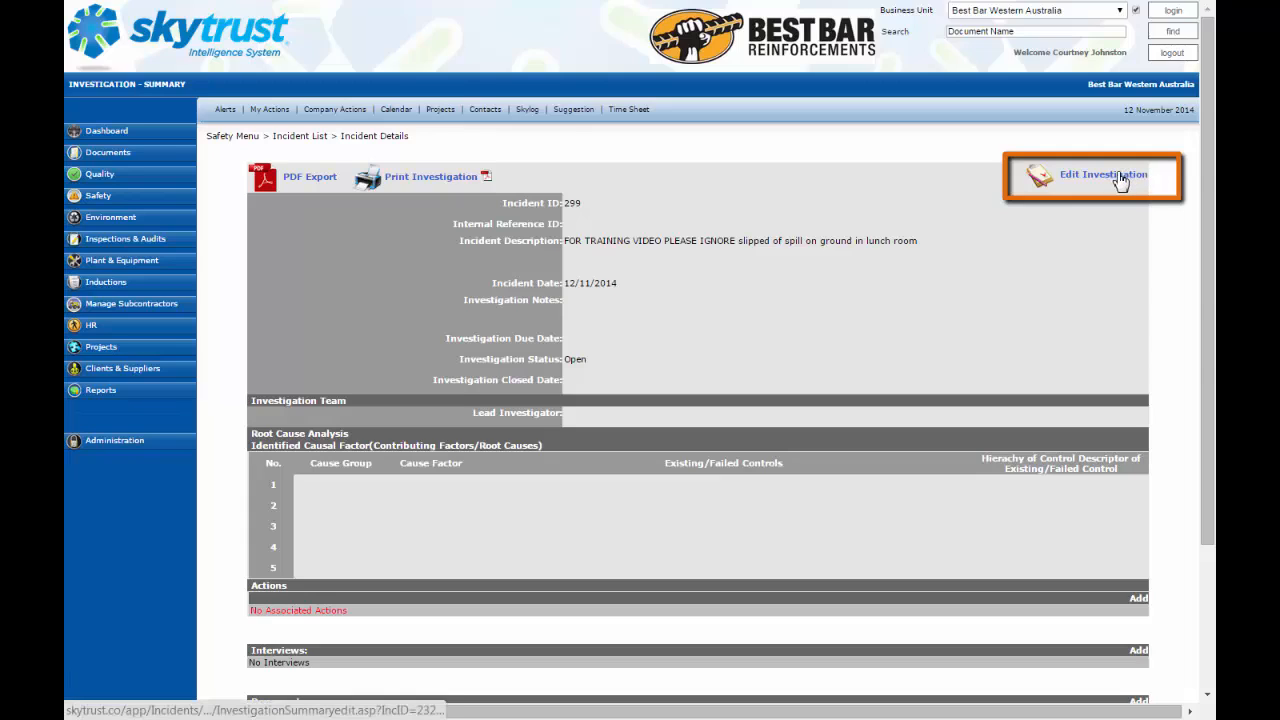
pyautogui.click(1119, 177)
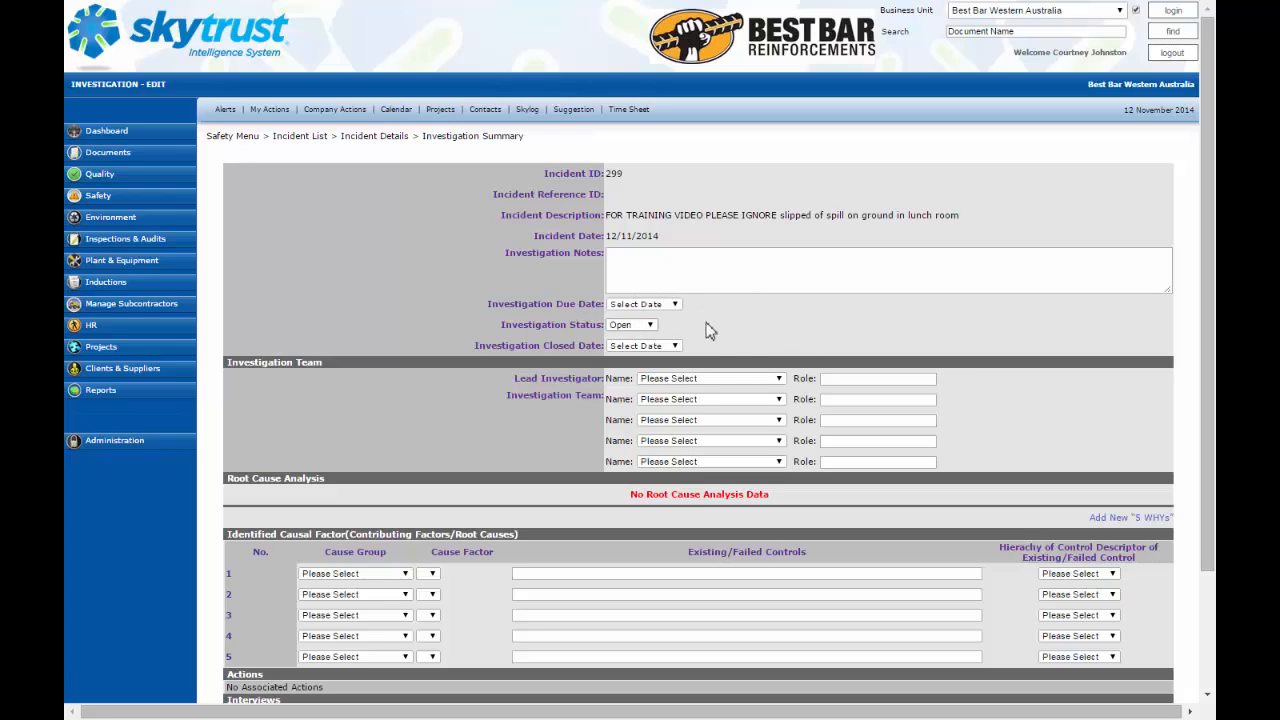
# Step: Choose the lead investigator and an investigation team member, then save the investigation
pyautogui.click(782, 381)
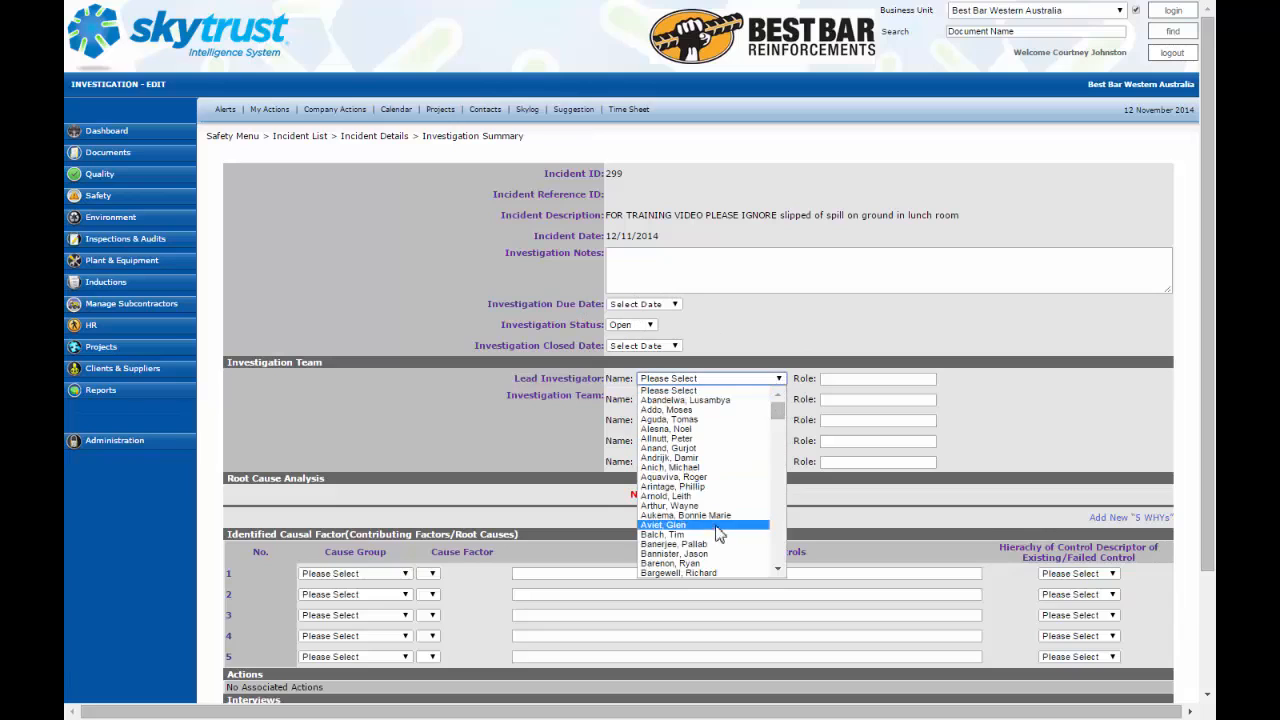
pyautogui.scroll(-10, 722, 533)
pyautogui.scroll(-6, 722, 533)
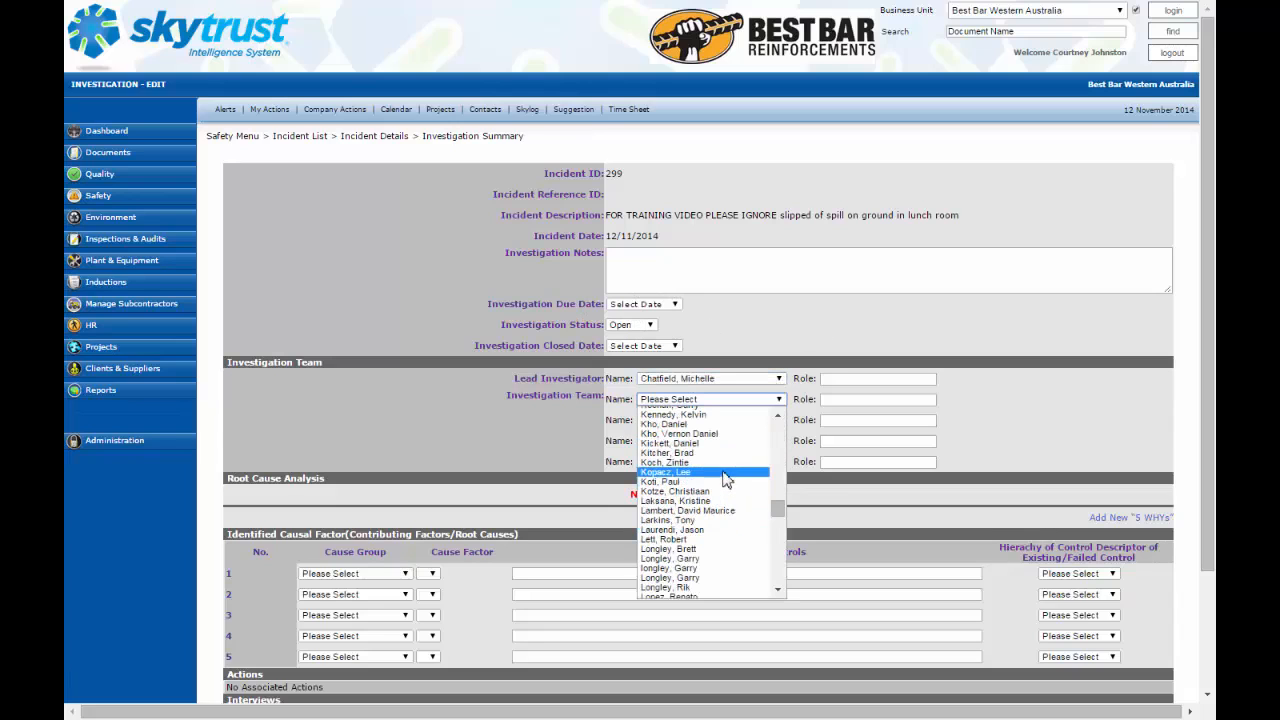
pyautogui.click(726, 474)
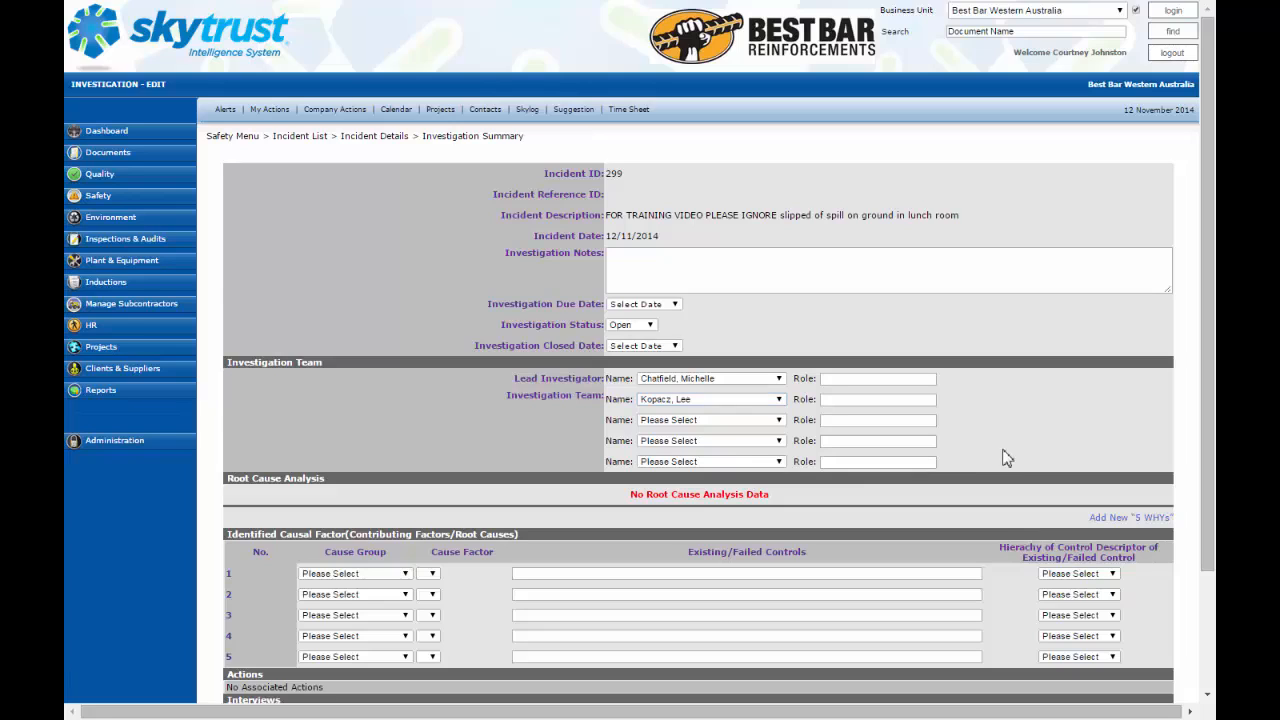
pyautogui.scroll(-2, 648, 672)
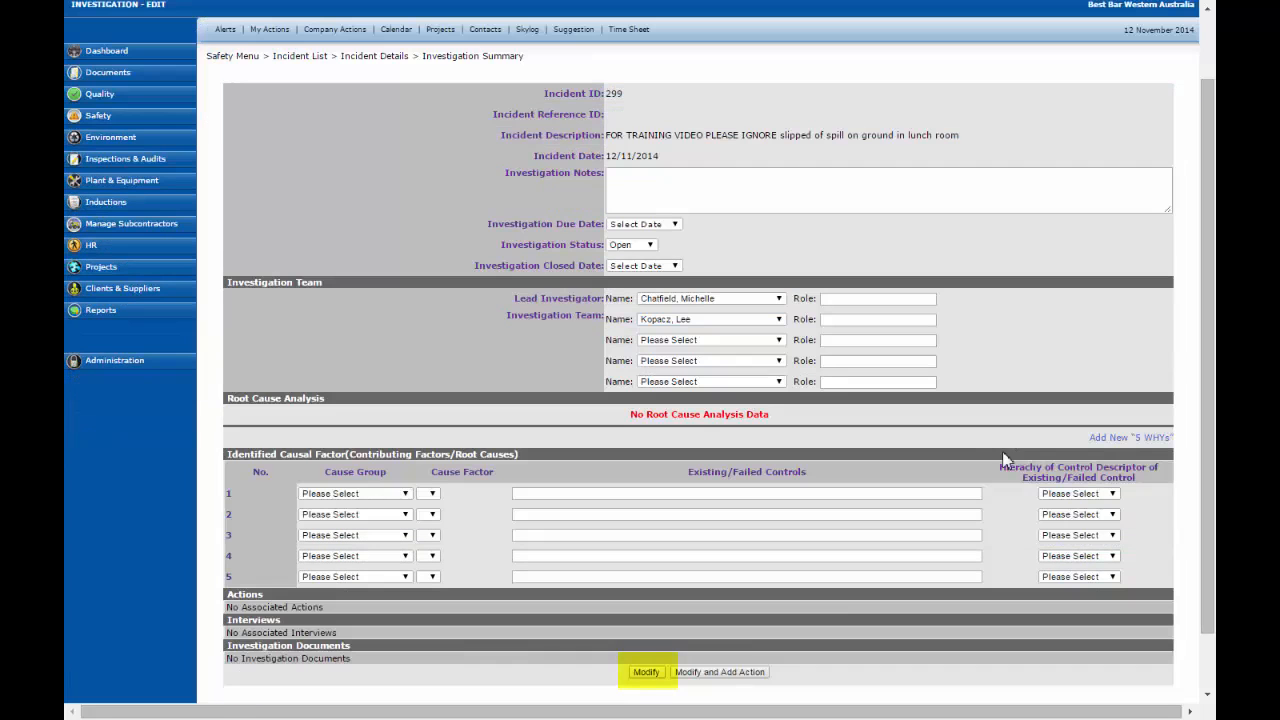
pyautogui.click(644, 673)
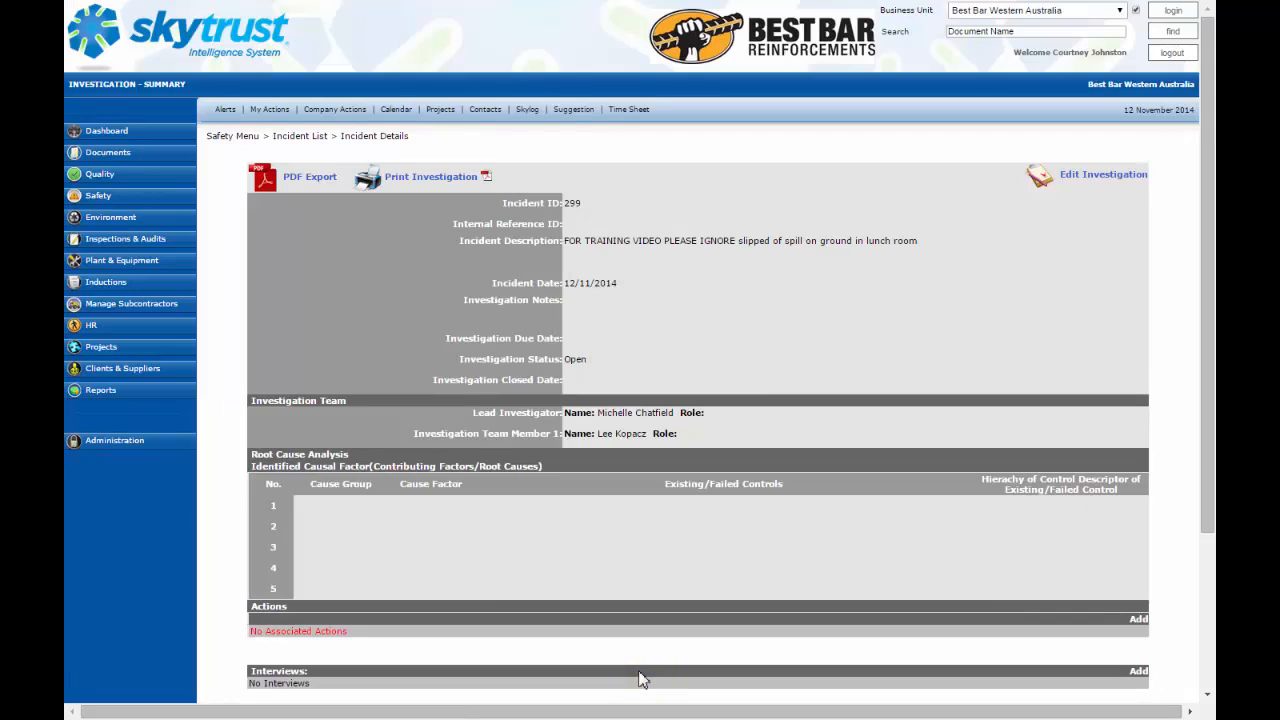
# Step: Set the investigation due date to 16 Nov 2014 and save the investigation
pyautogui.click(1103, 174)
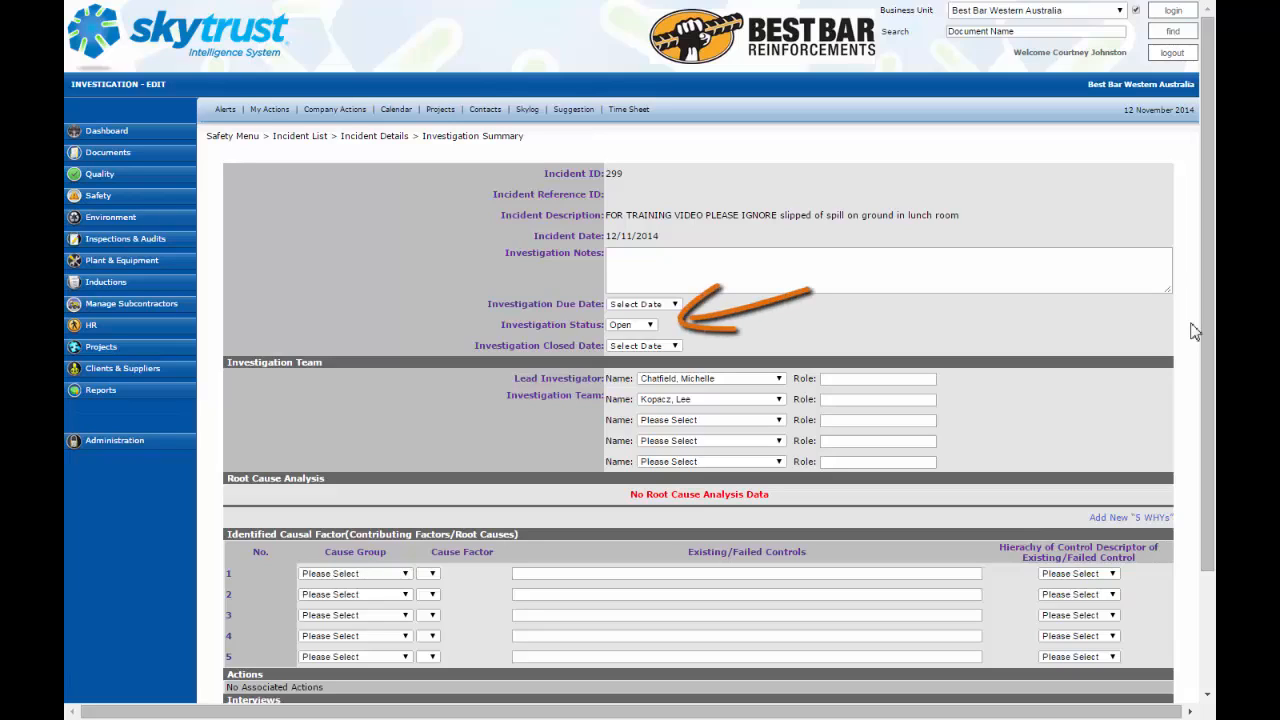
pyautogui.click(671, 308)
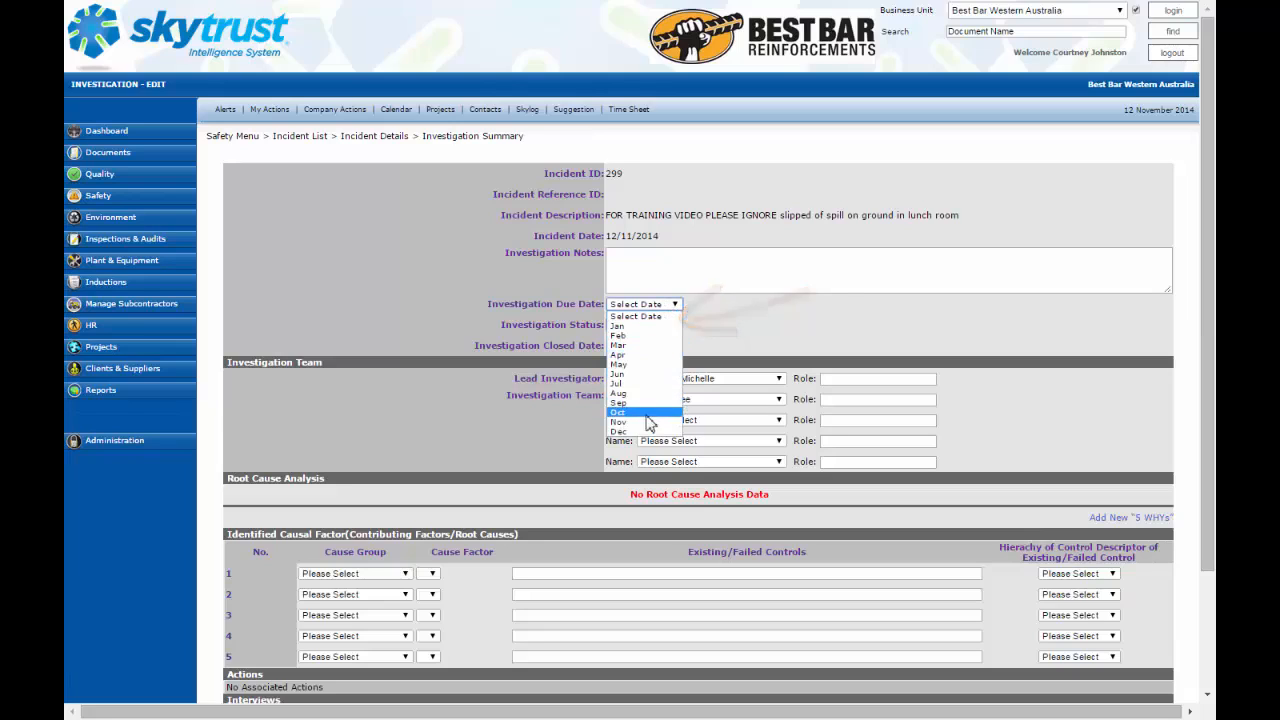
pyautogui.click(647, 423)
pyautogui.click(705, 304)
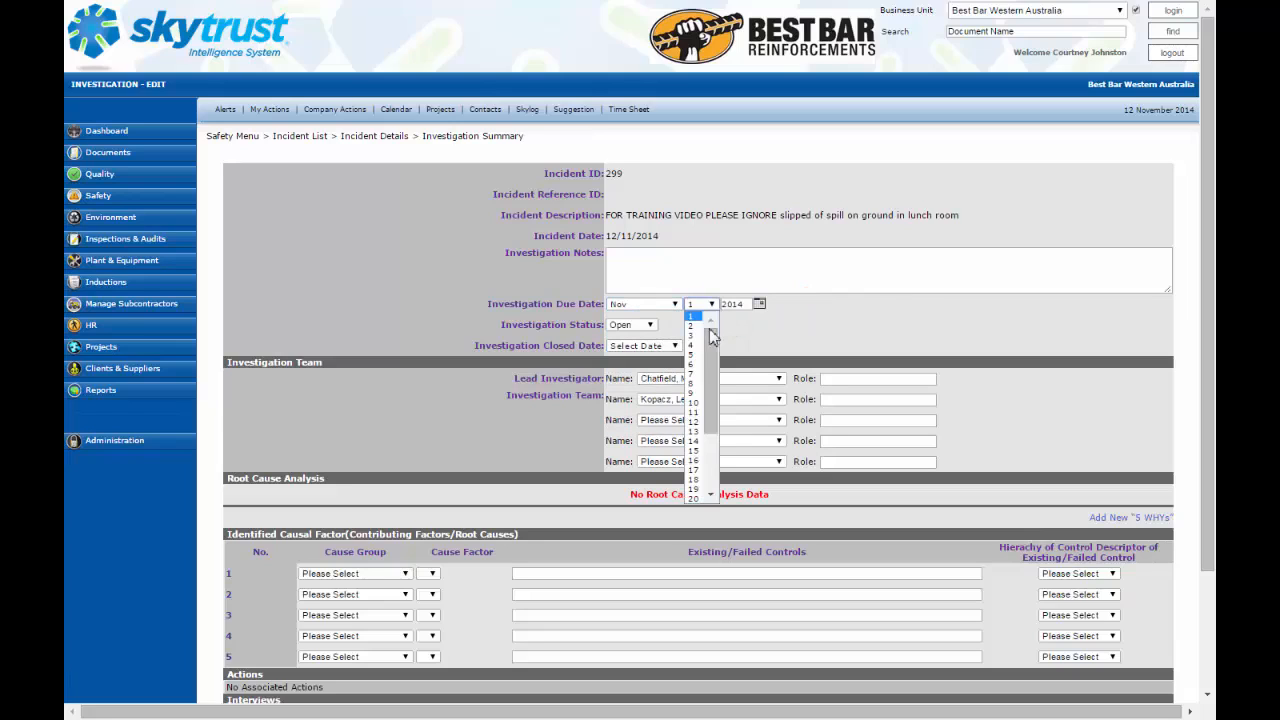
pyautogui.click(697, 460)
pyautogui.scroll(-2, 1008, 397)
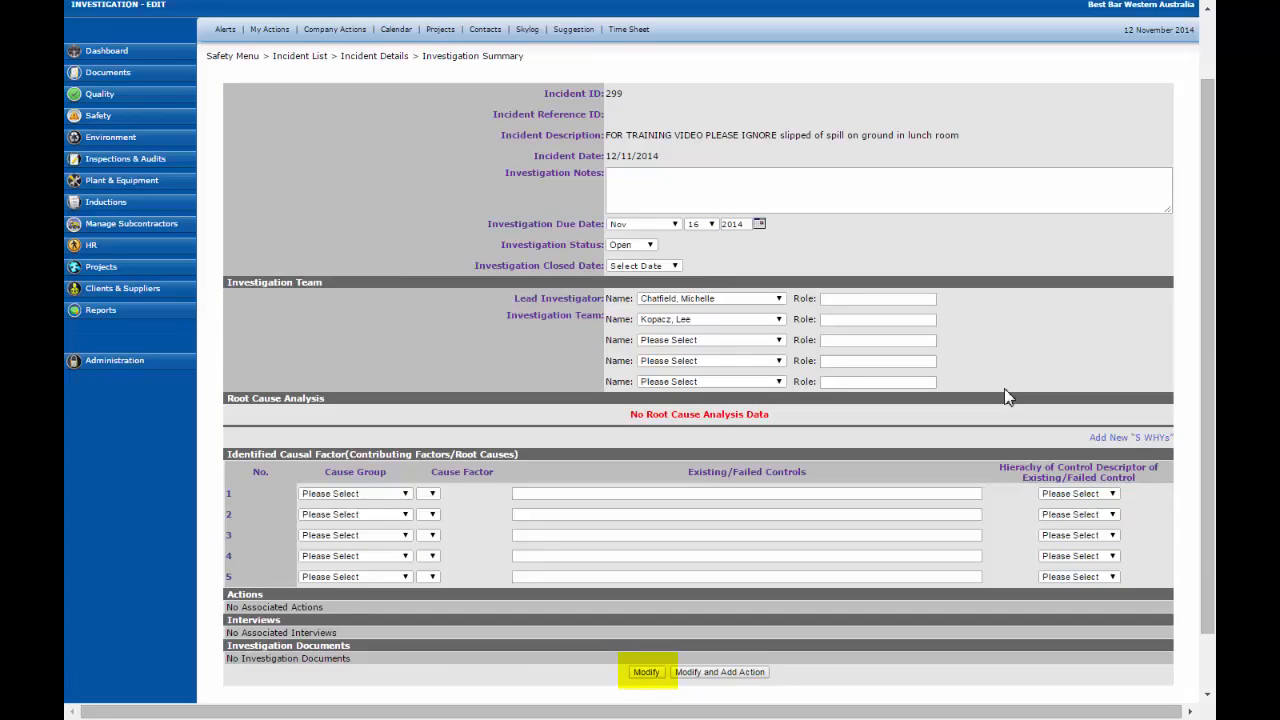
pyautogui.click(646, 673)
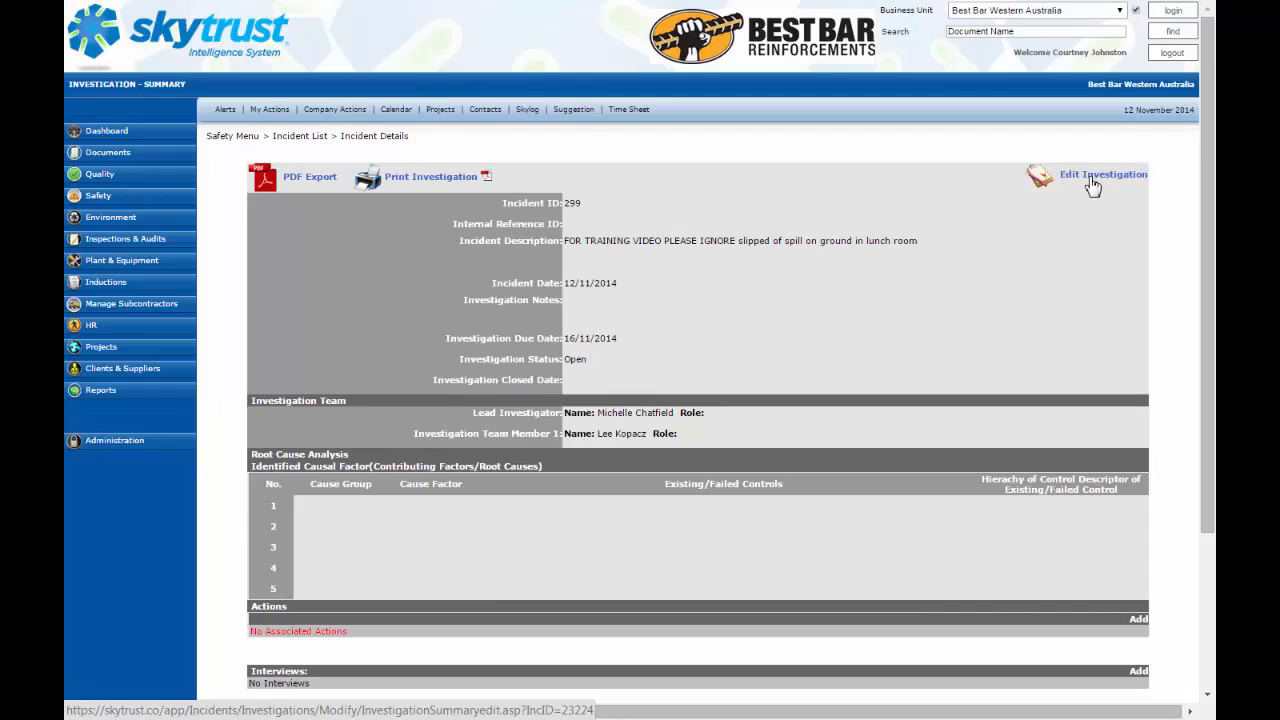
# Step: Add a new 5 Whys root cause analysis with the critical event 'spill on floor'
pyautogui.click(1093, 187)
pyautogui.scroll(-3, 894, 334)
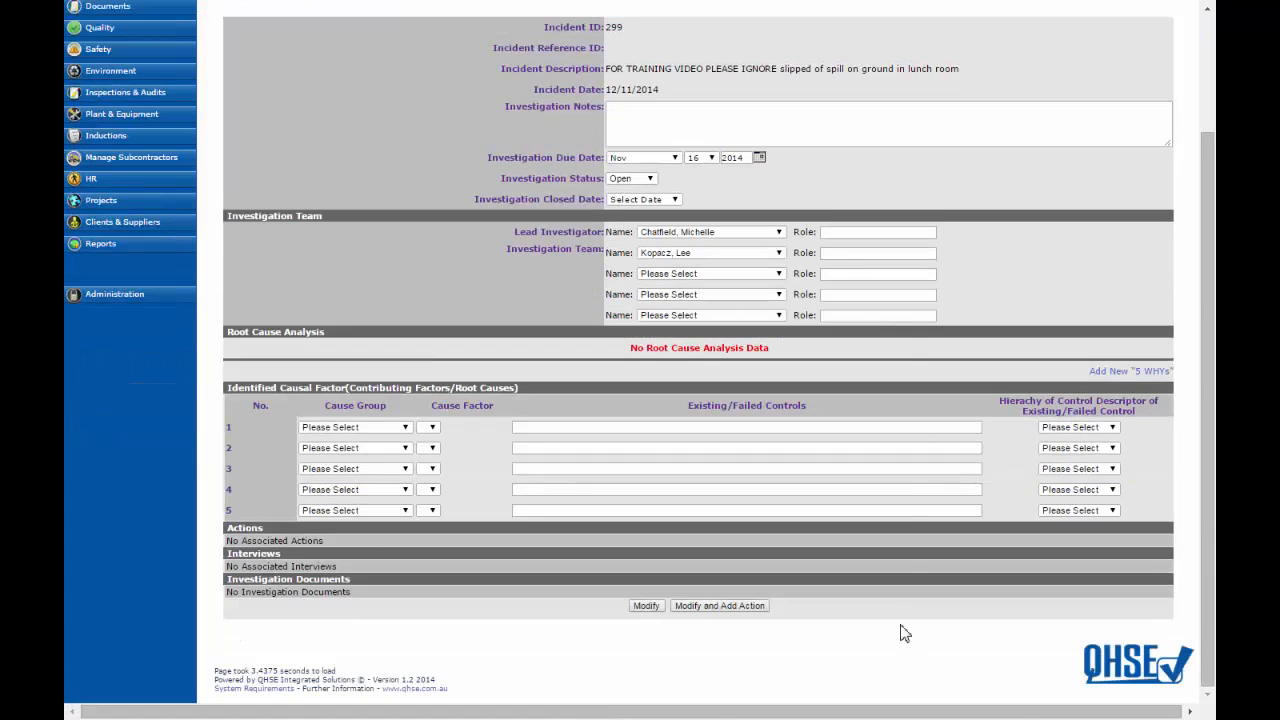
pyautogui.click(1128, 373)
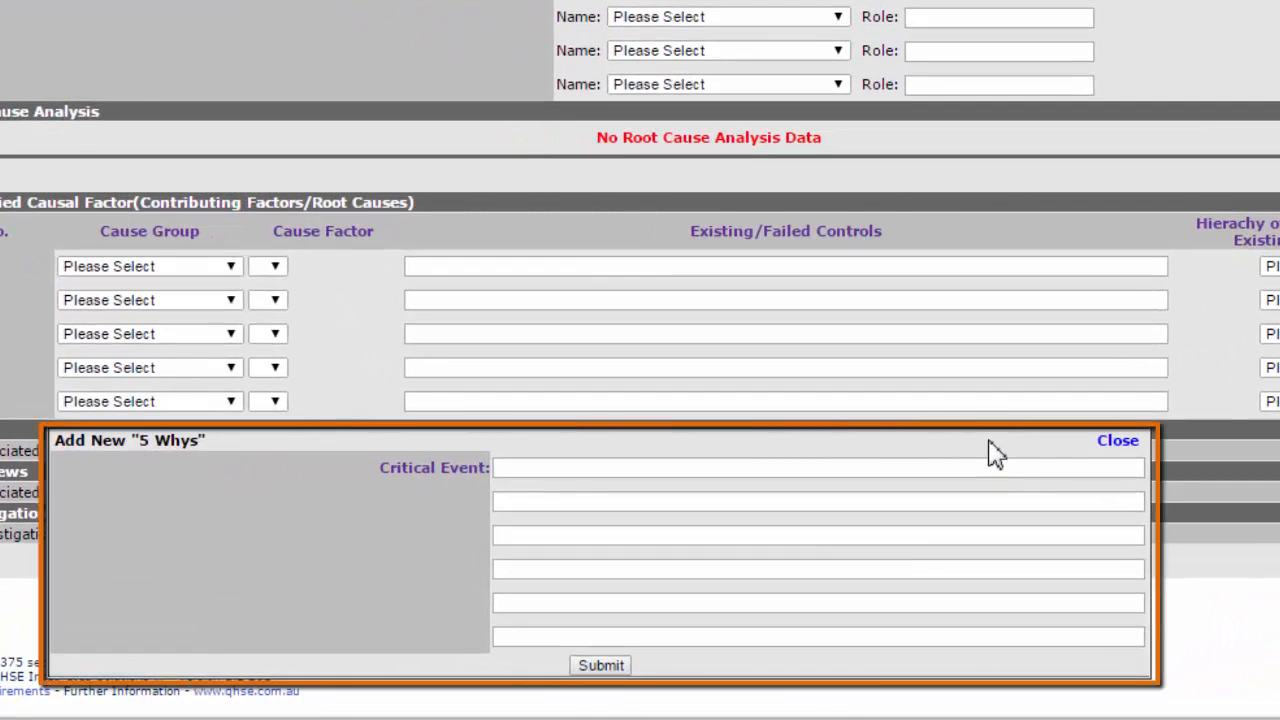
pyautogui.click(612, 467)
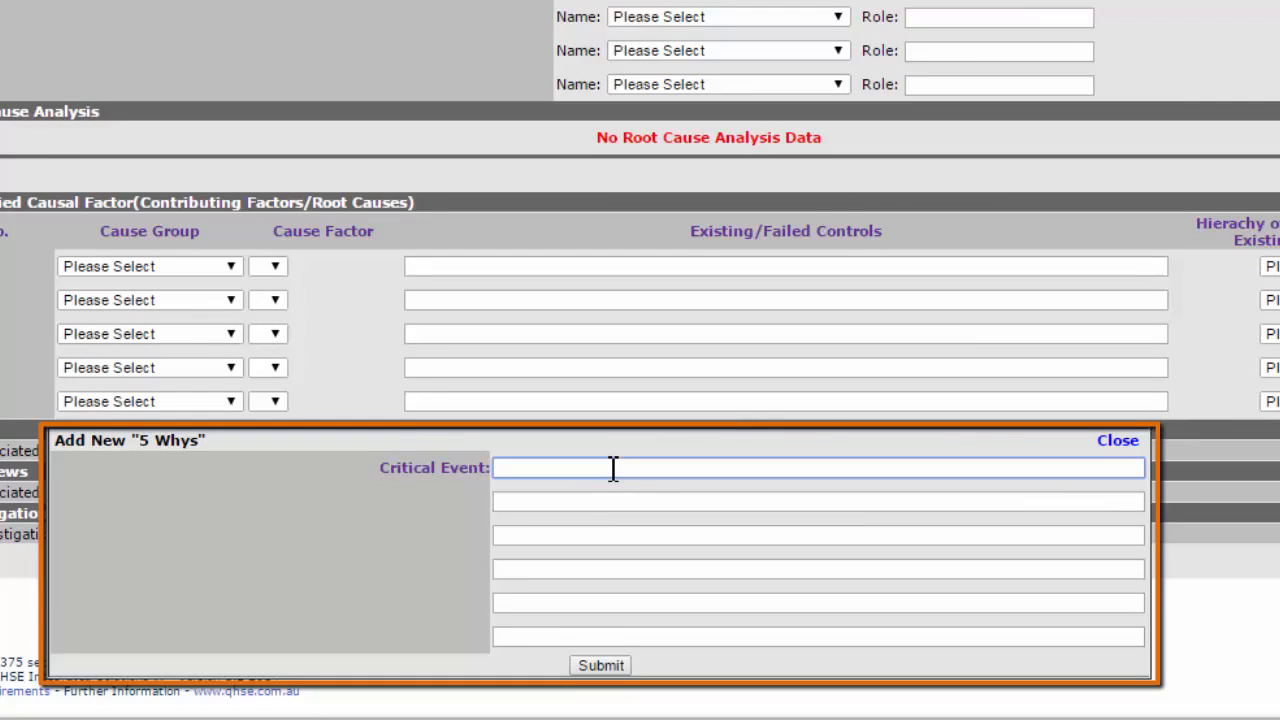
pyautogui.write('spill on')
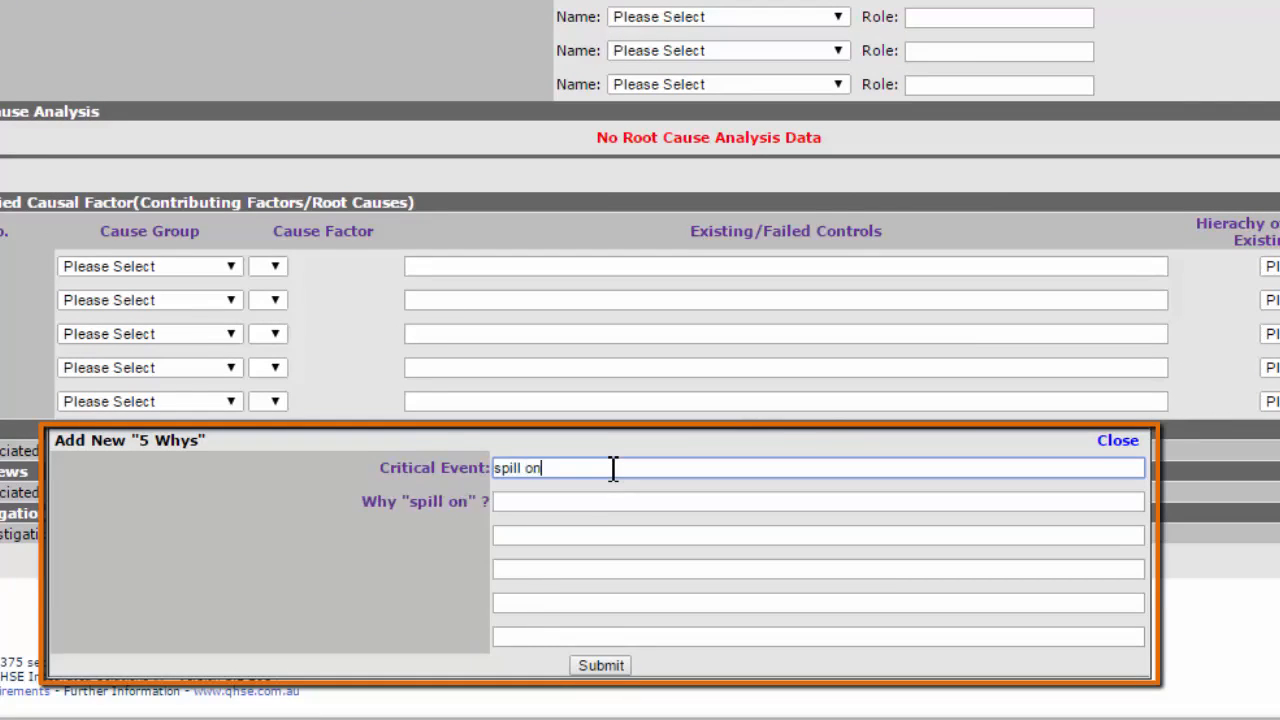
pyautogui.write(' floor')
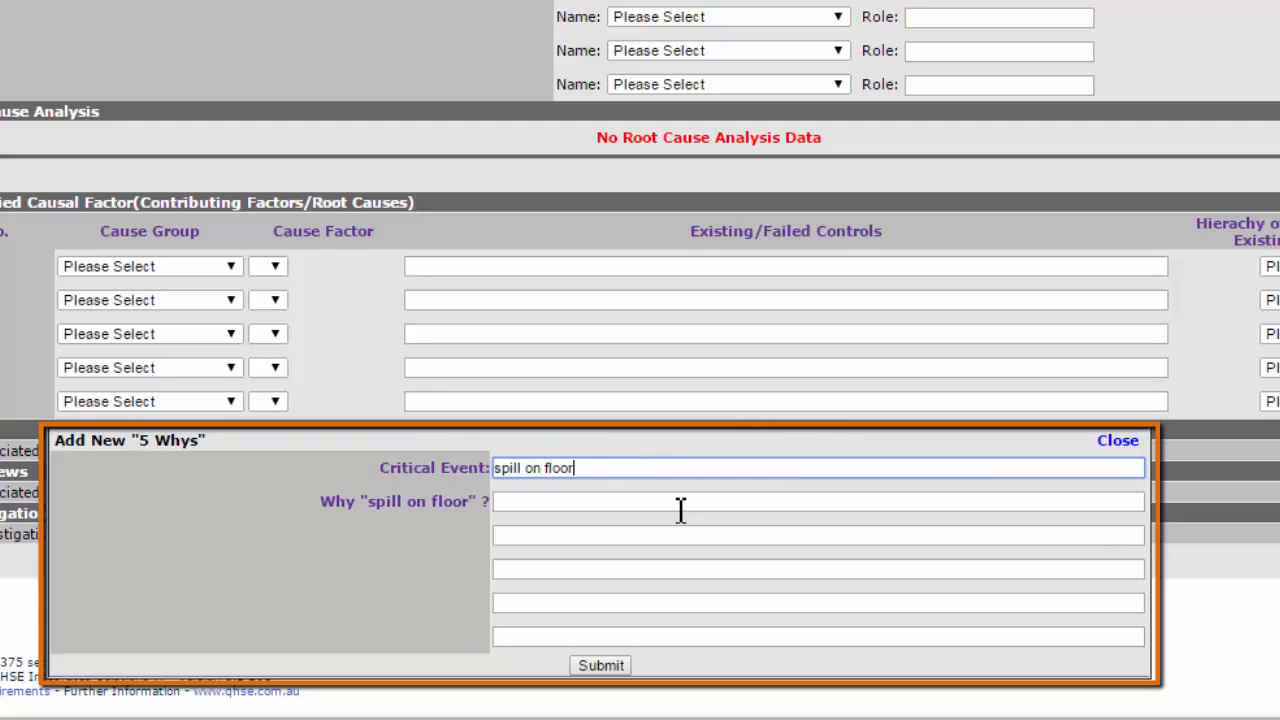
pyautogui.click(617, 505)
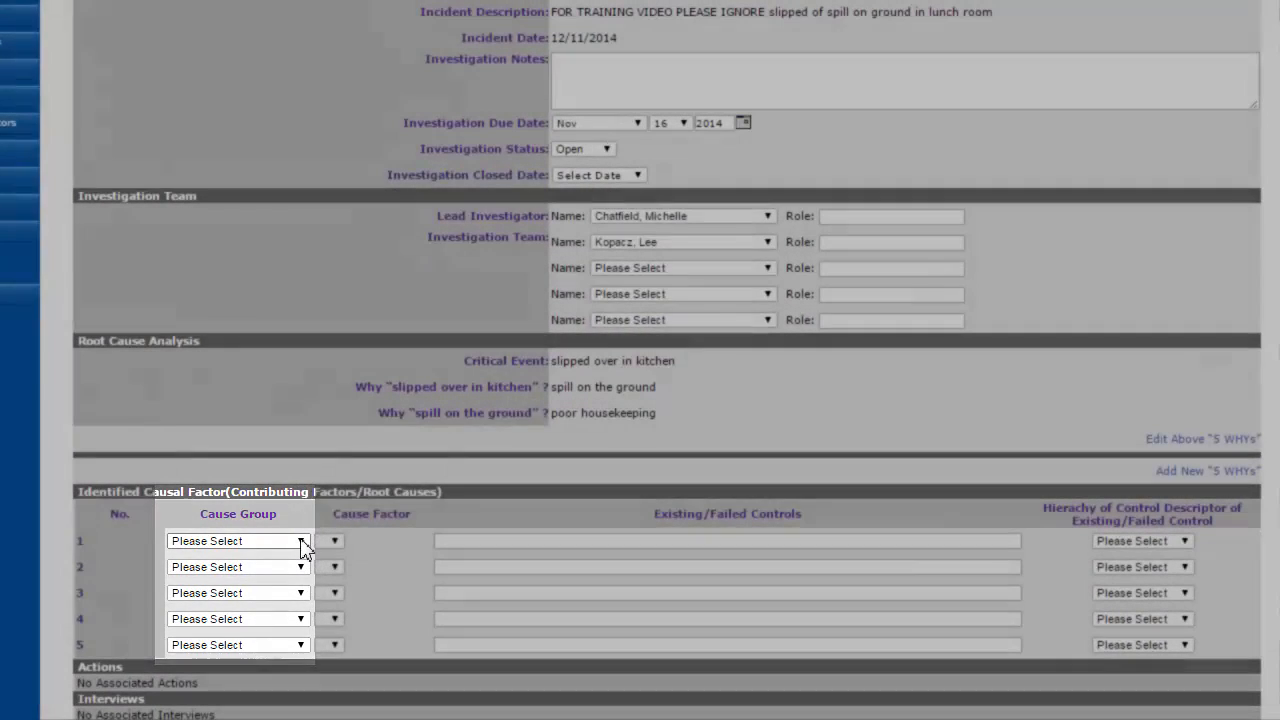
# Step: Set the first causal factor's cause group to Human Factors and its cause factor to H15 - Other
pyautogui.click(302, 541)
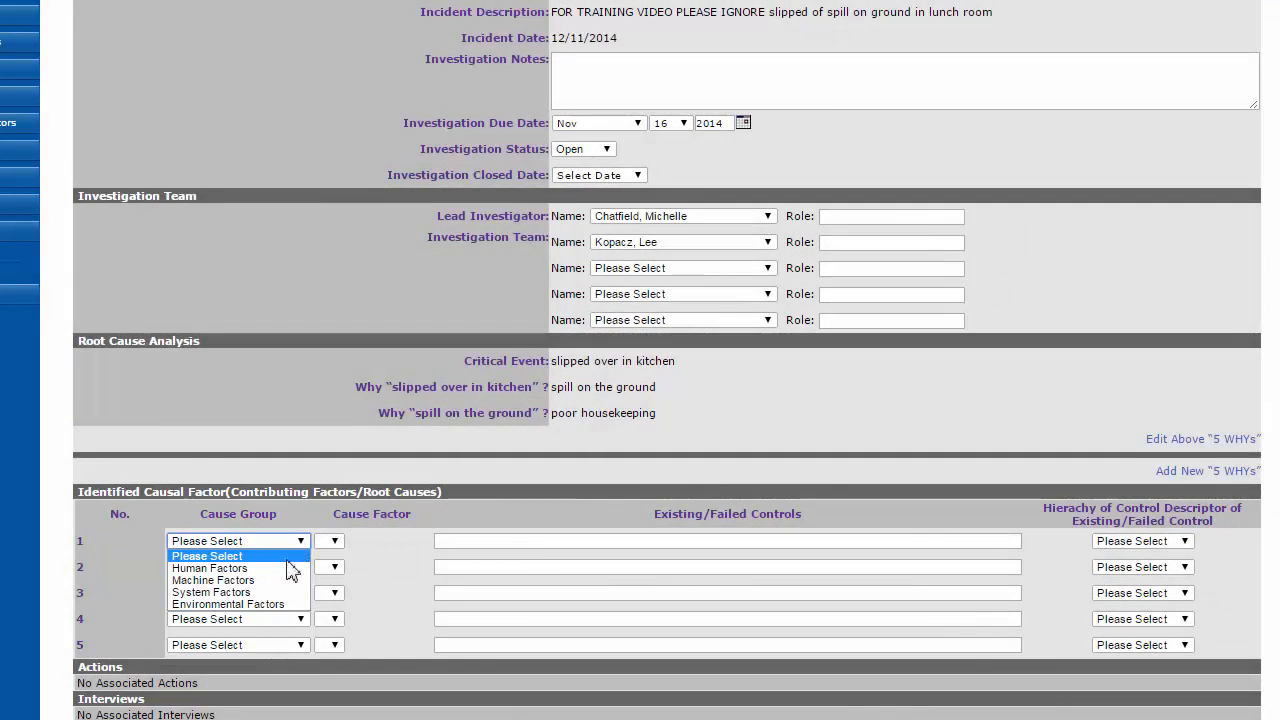
pyautogui.click(280, 579)
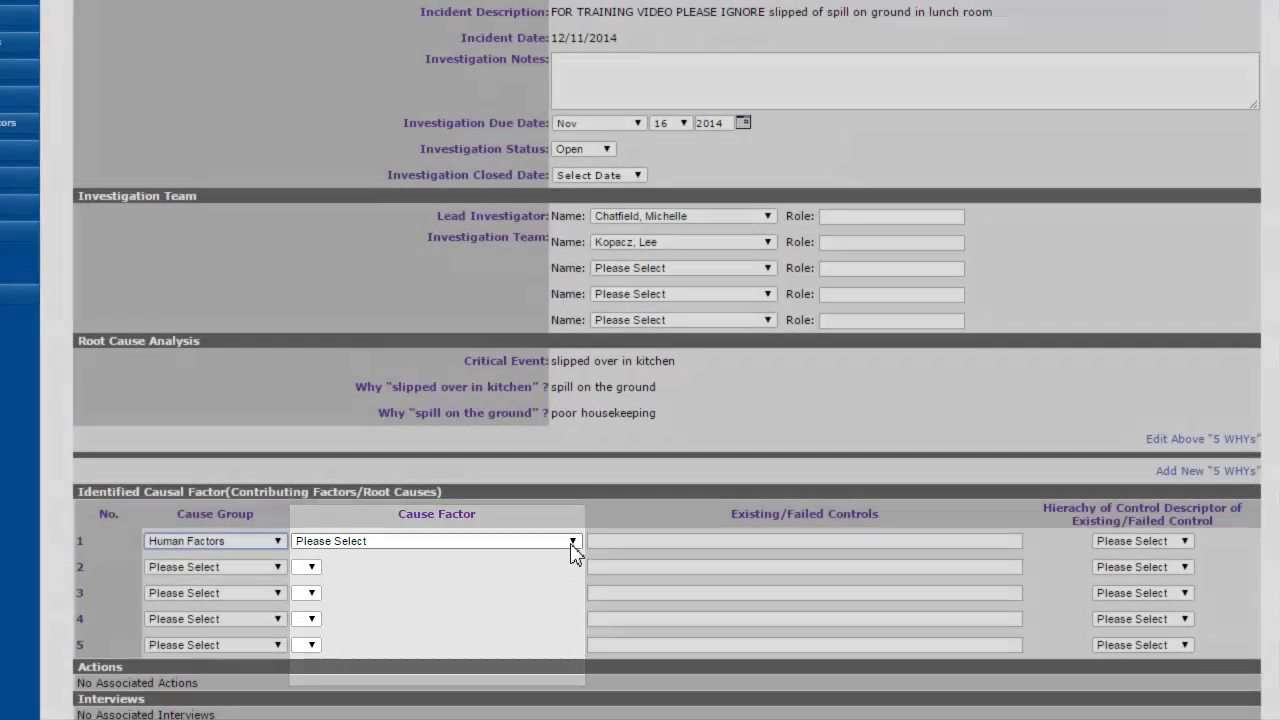
pyautogui.click(571, 543)
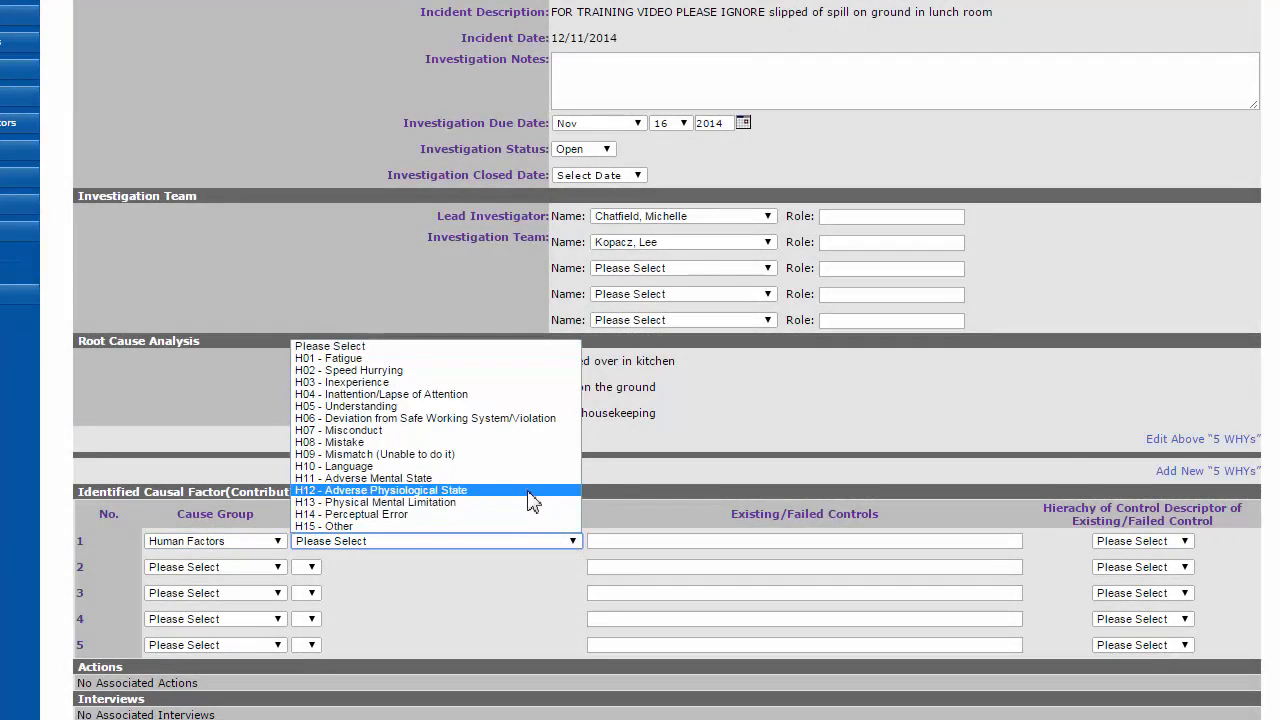
pyautogui.click(508, 526)
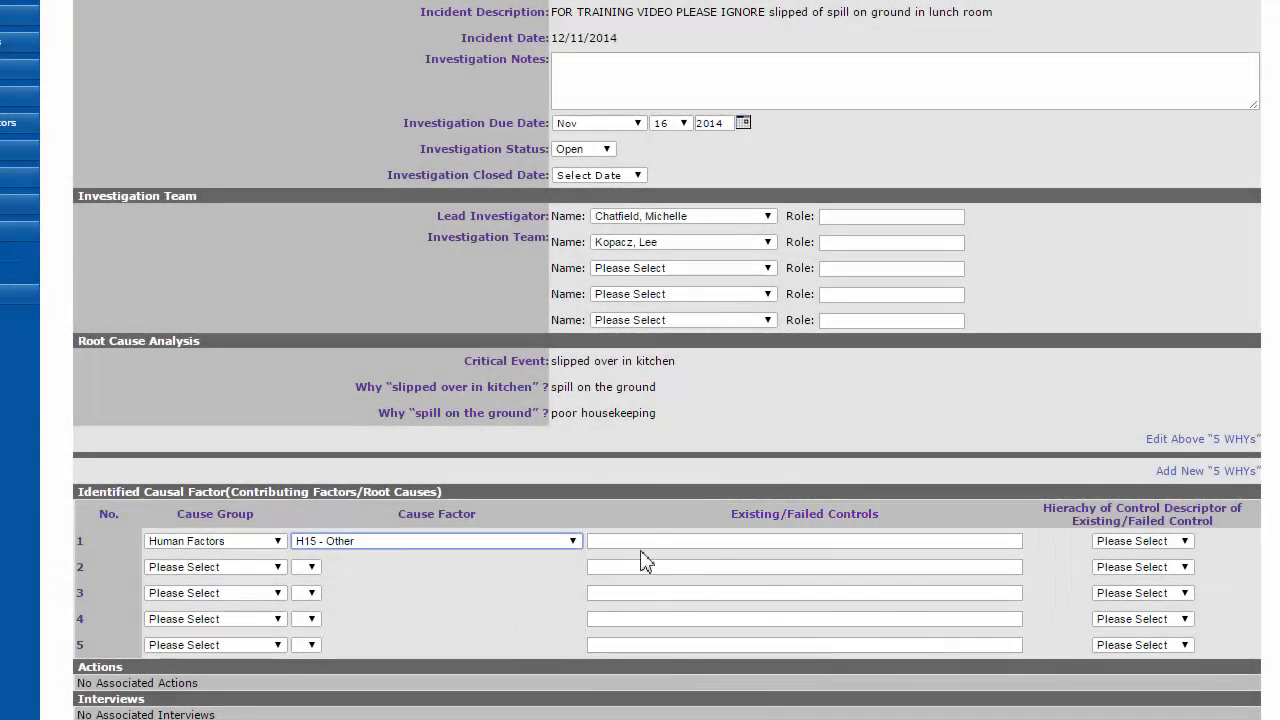
# Step: Enter '5S Standards displayed is kitchen.' as the existing/failed control and set its hierarchy of control to Administrative
pyautogui.click(650, 541)
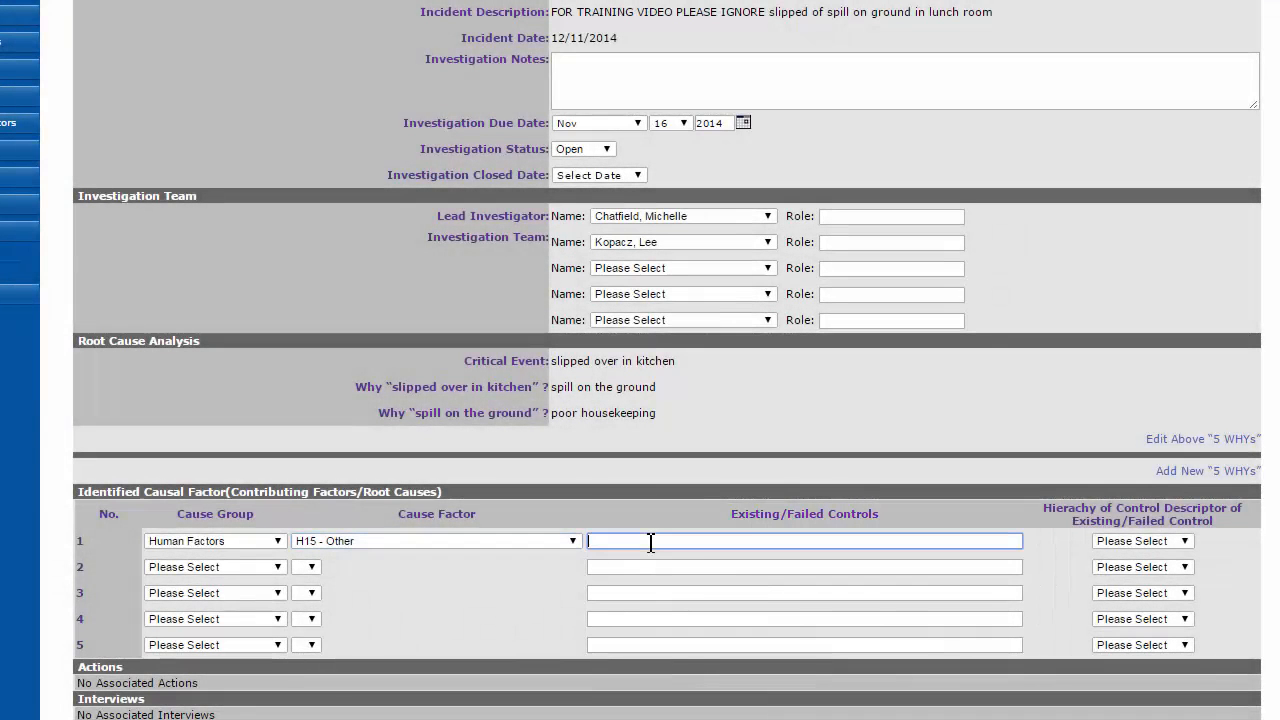
pyautogui.write('5S Standards displayed is kitchen.')
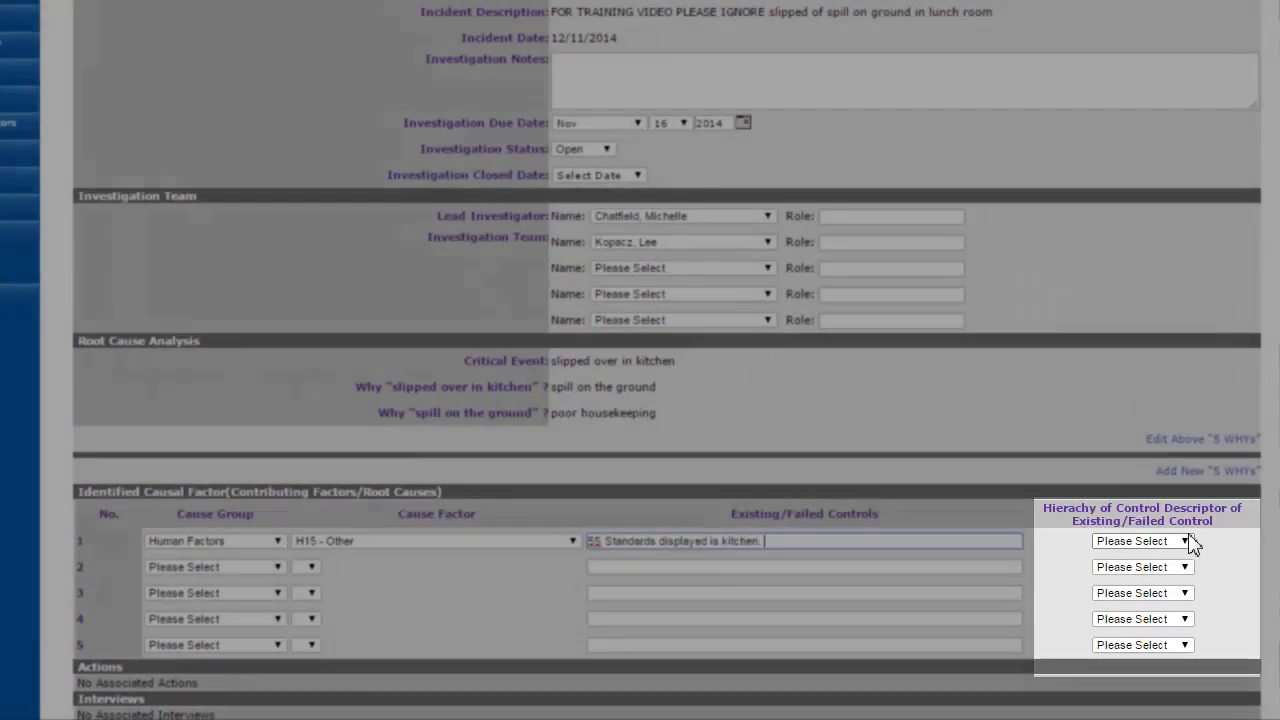
pyautogui.click(1189, 541)
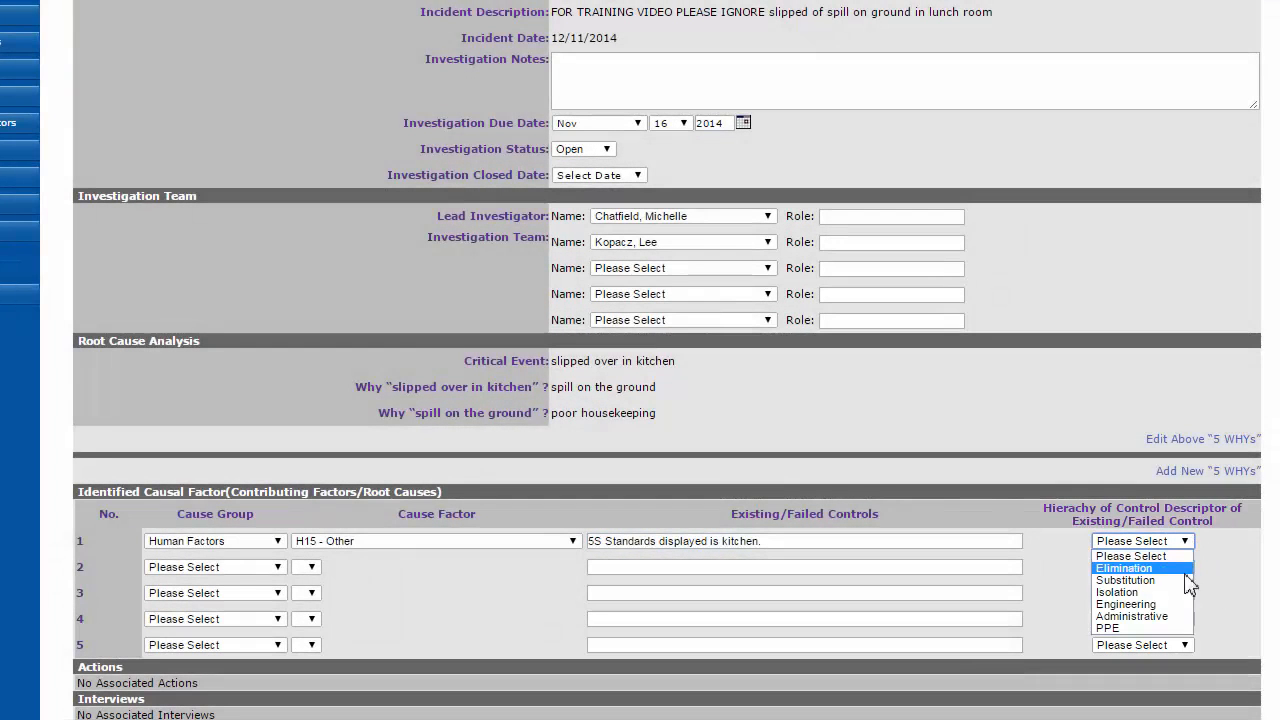
pyautogui.click(1180, 617)
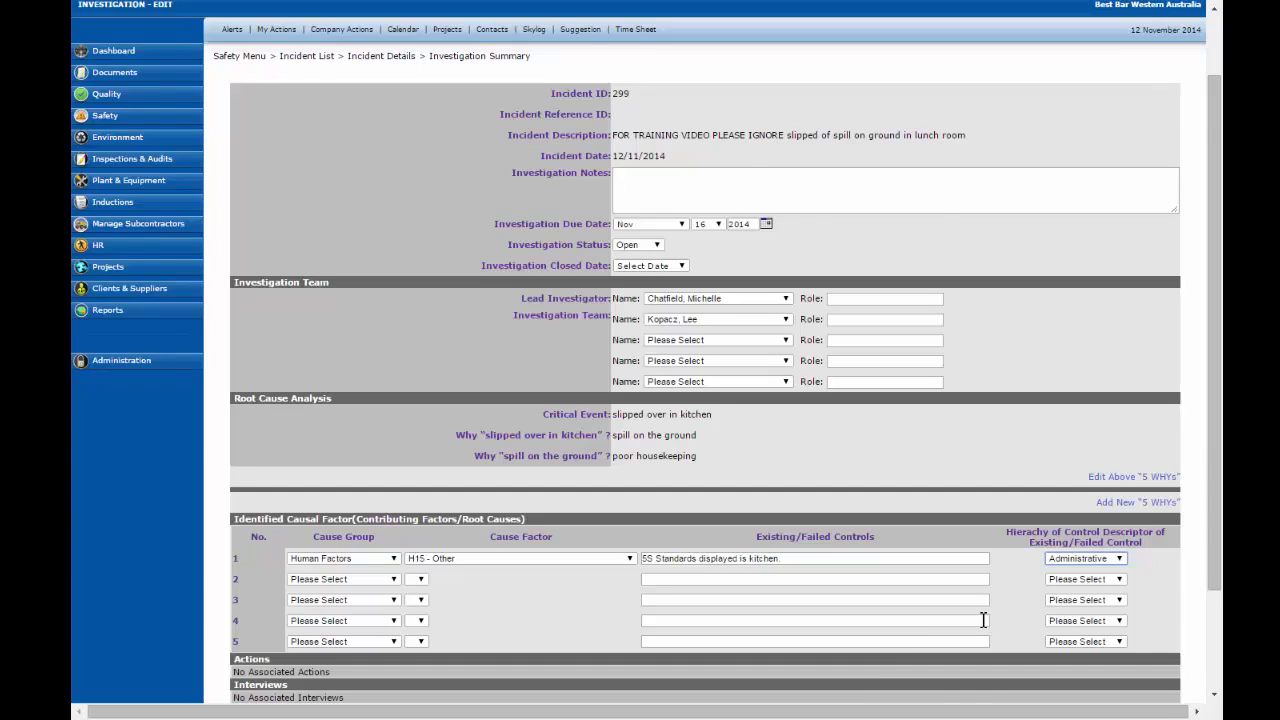
# Step: Save the investigation and start a new action for cause factor H15 - Other with action type Preventative
pyautogui.scroll(-2, 1004, 610)
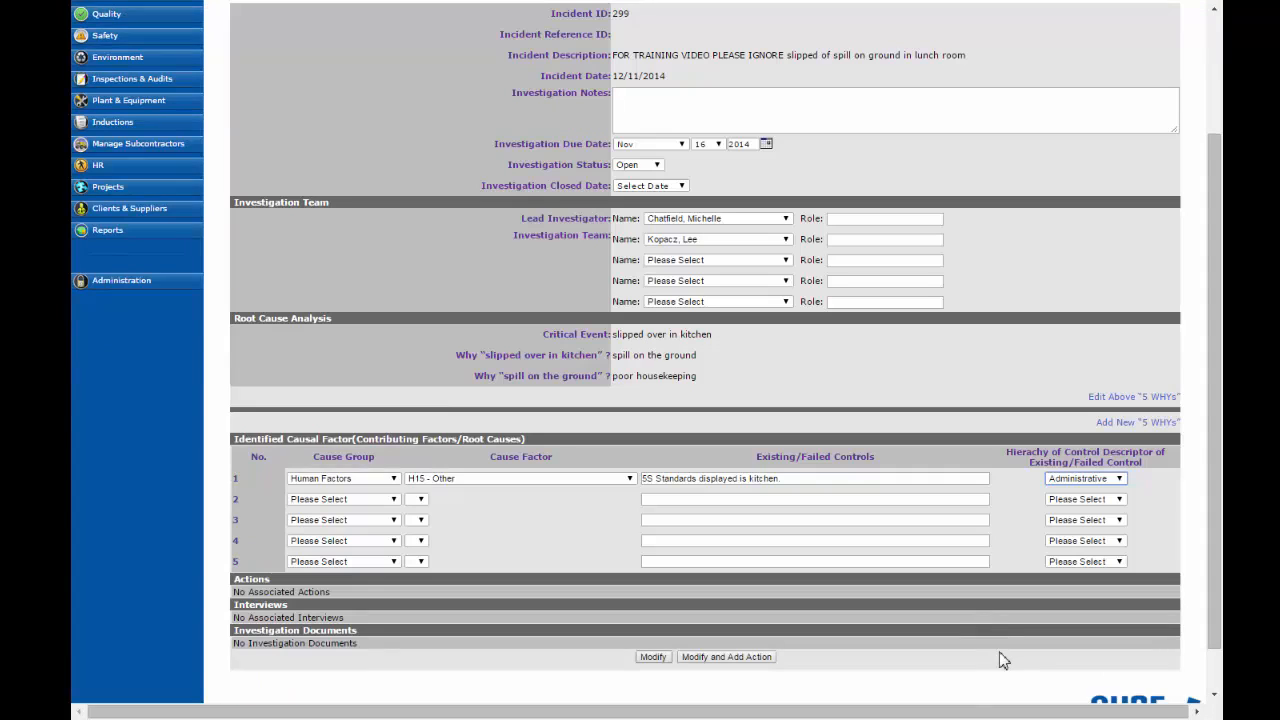
pyautogui.click(716, 660)
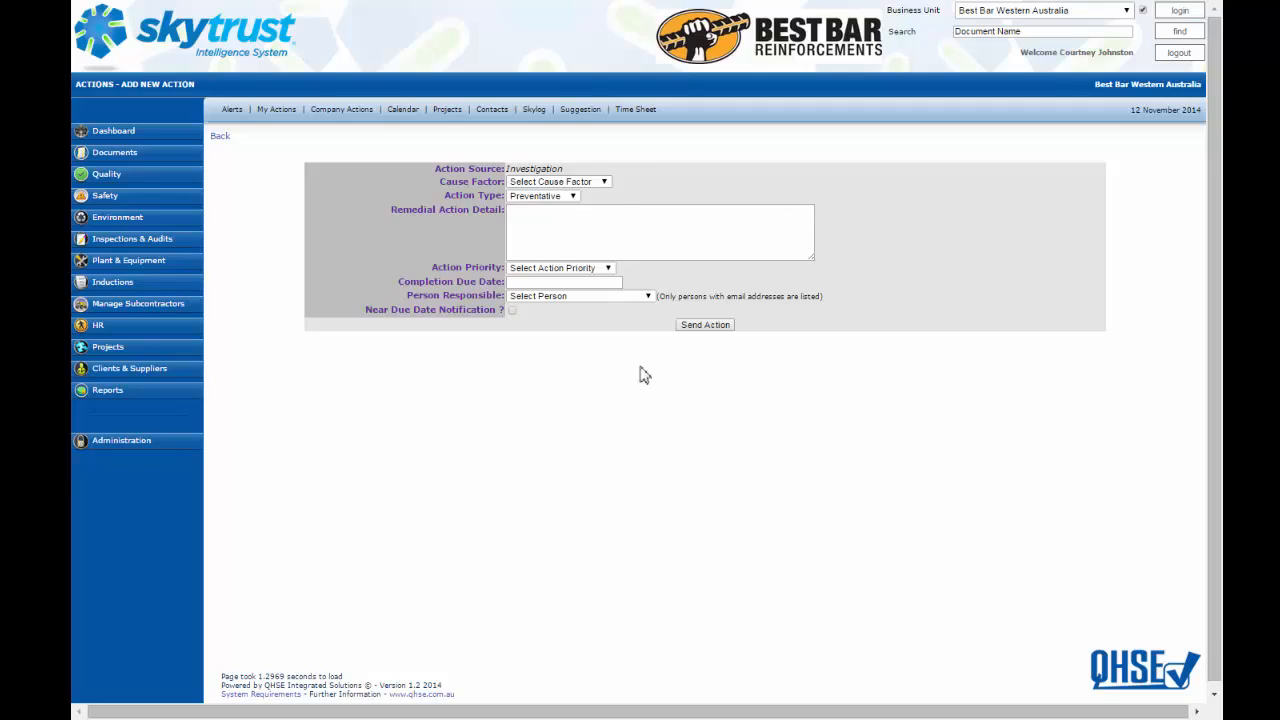
pyautogui.click(590, 182)
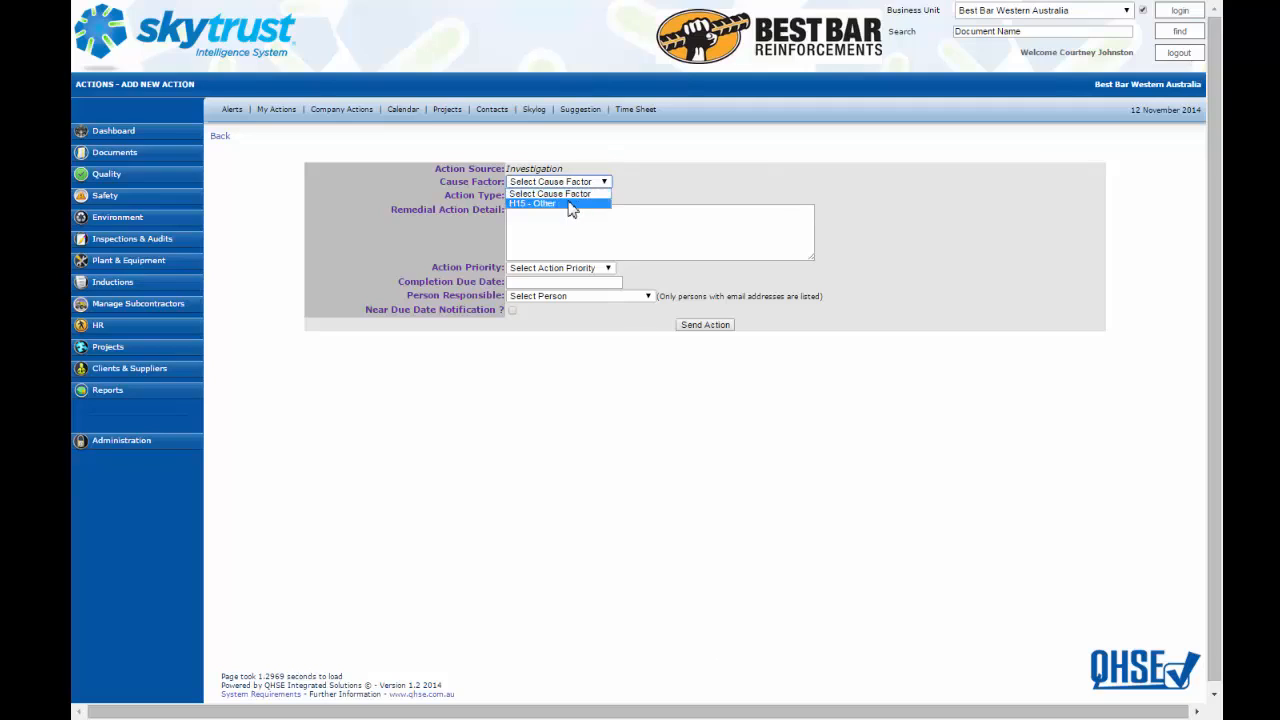
pyautogui.click(579, 204)
pyautogui.click(566, 198)
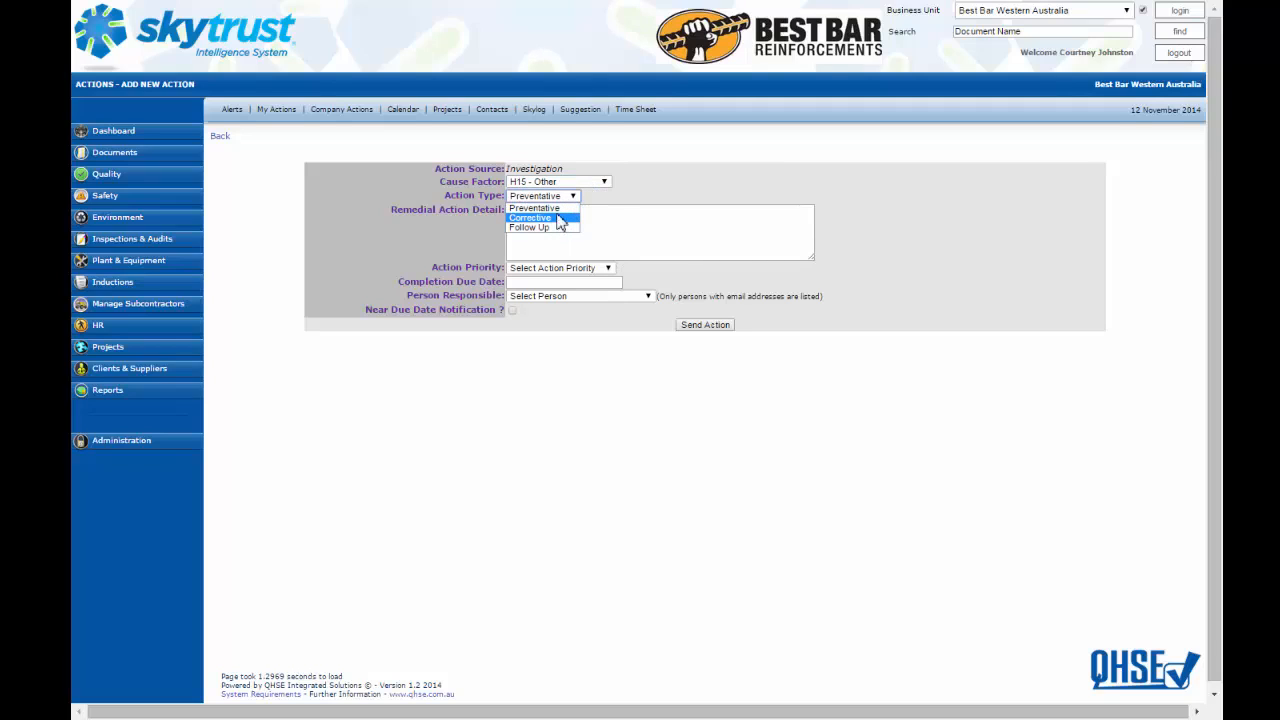
pyautogui.click(545, 208)
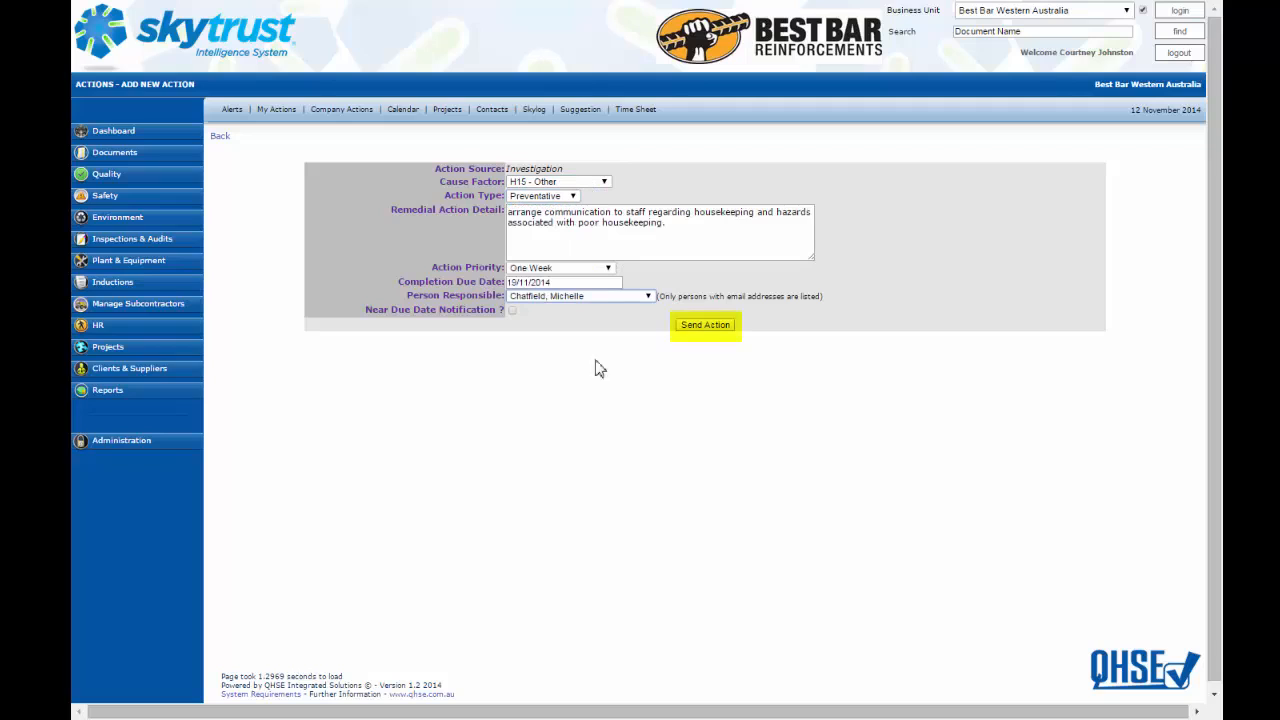
# Step: Send the action with its housekeeping remedial detail, One Week priority and 19/11/2014 completion due date, then close the confirmation
pyautogui.click(699, 330)
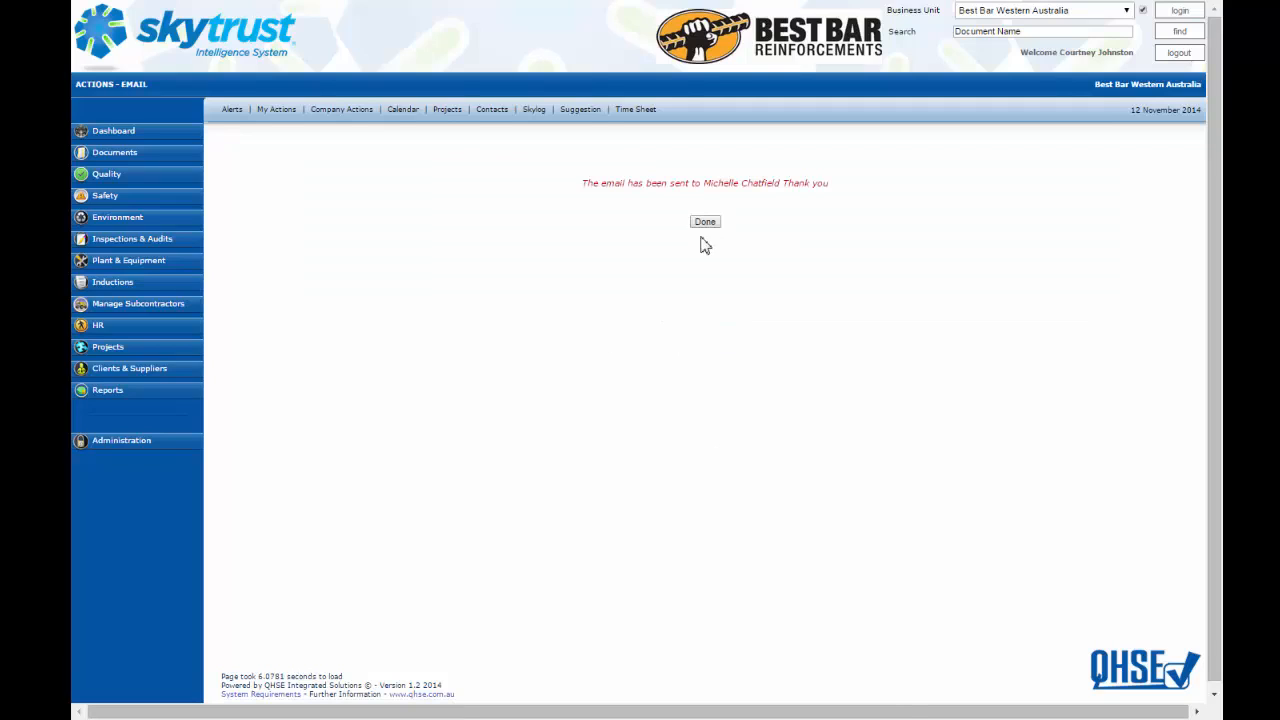
pyautogui.click(706, 223)
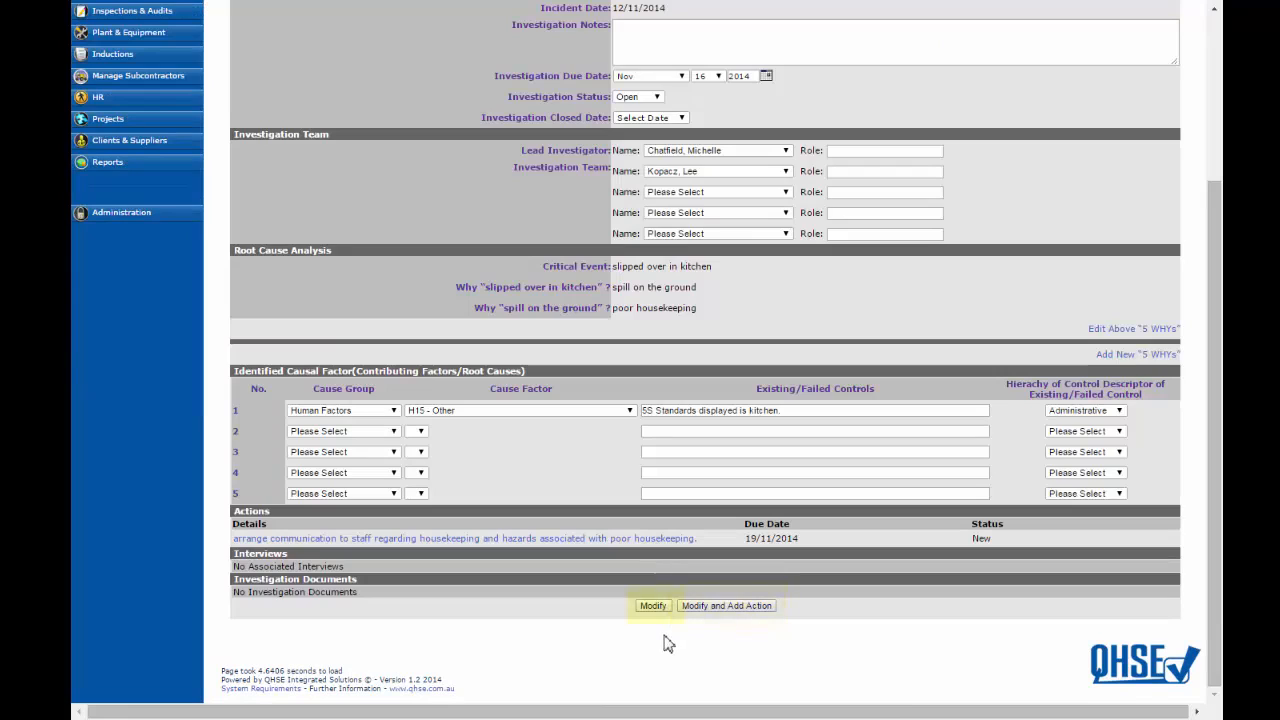
# Step: Save the investigation and open it for editing again
pyautogui.click(655, 607)
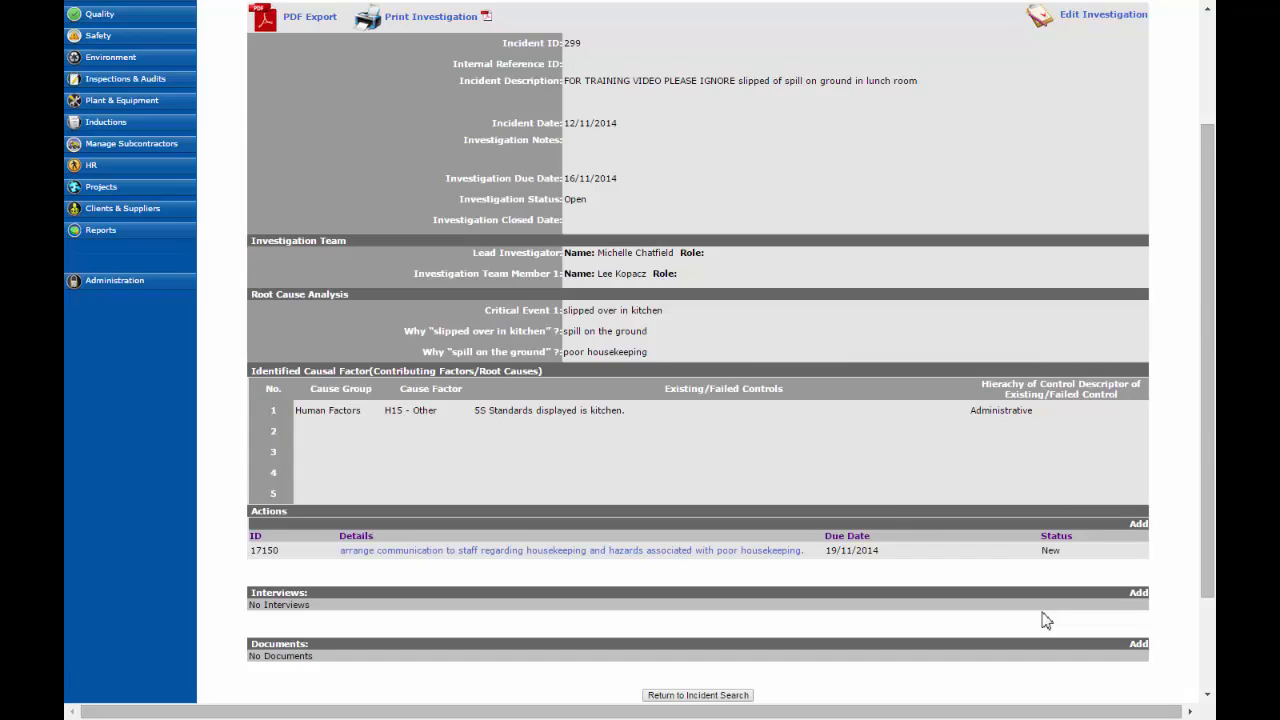
pyautogui.scroll(2, 1046, 620)
pyautogui.click(1103, 178)
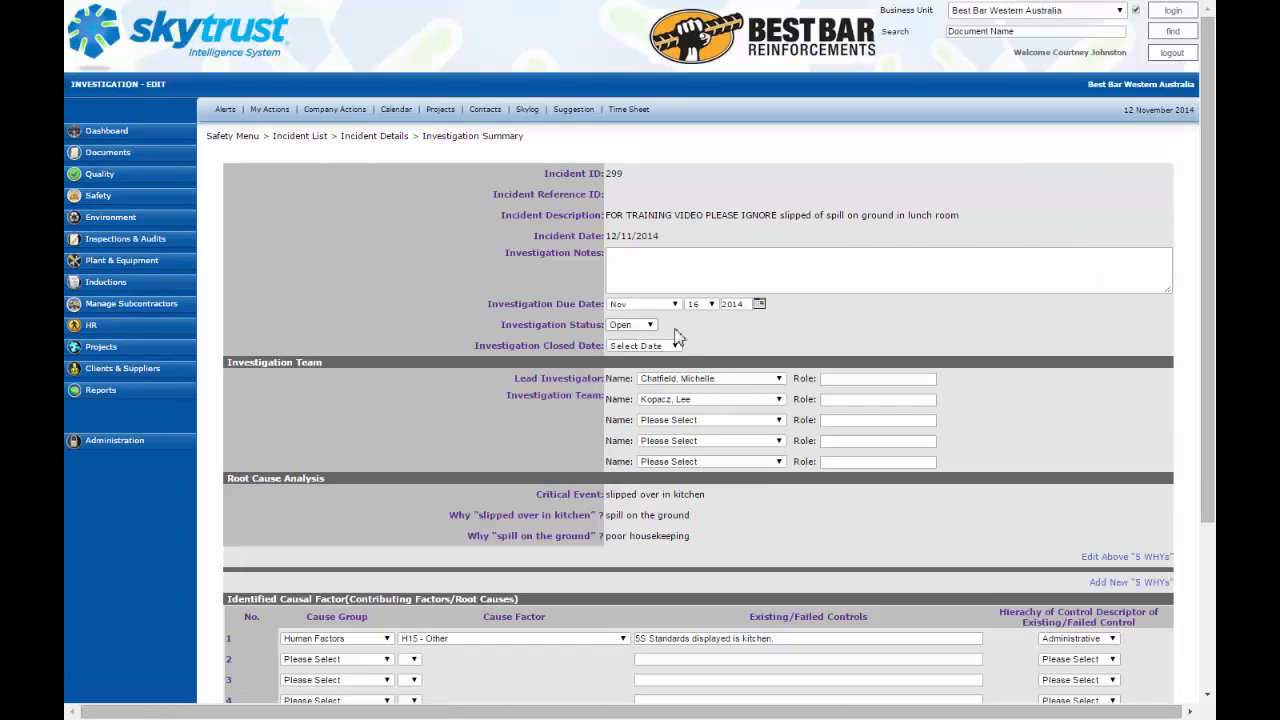
# Step: Set the investigation status to Closed with a closed date of 12 Nov 2014 and save the investigation
pyautogui.click(640, 324)
pyautogui.click(632, 345)
pyautogui.click(645, 345)
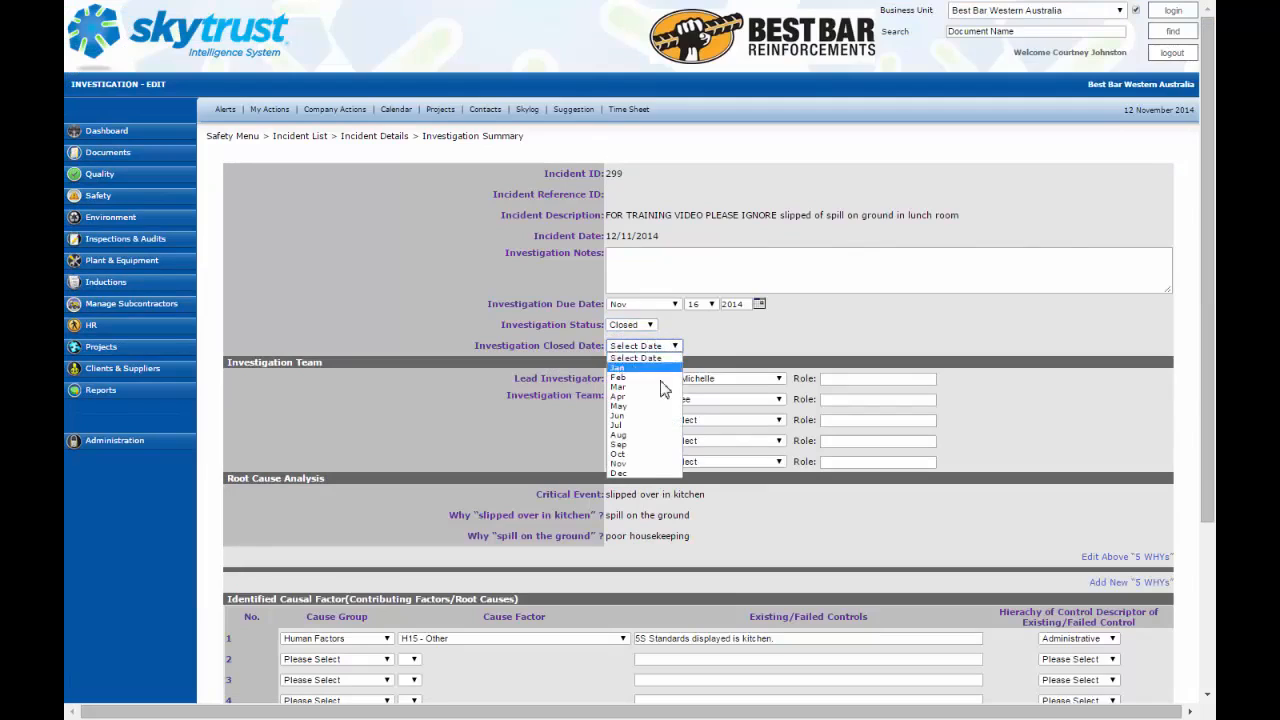
pyautogui.click(648, 463)
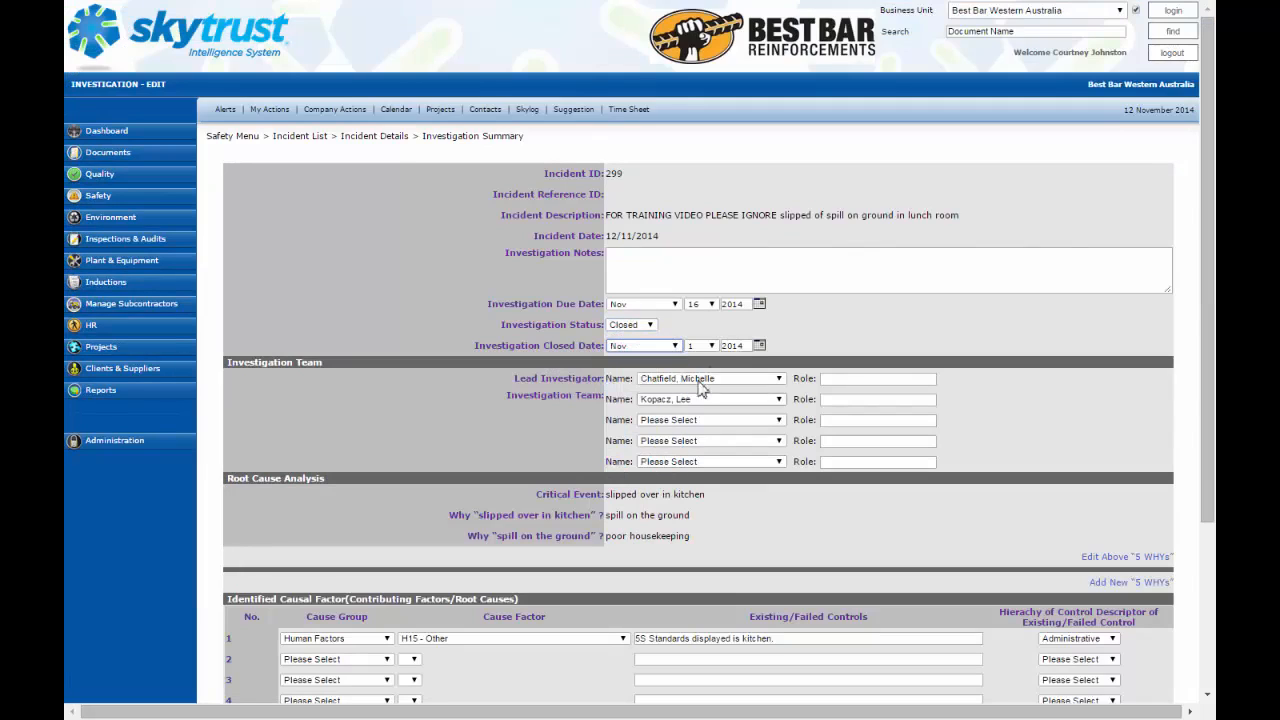
pyautogui.click(700, 345)
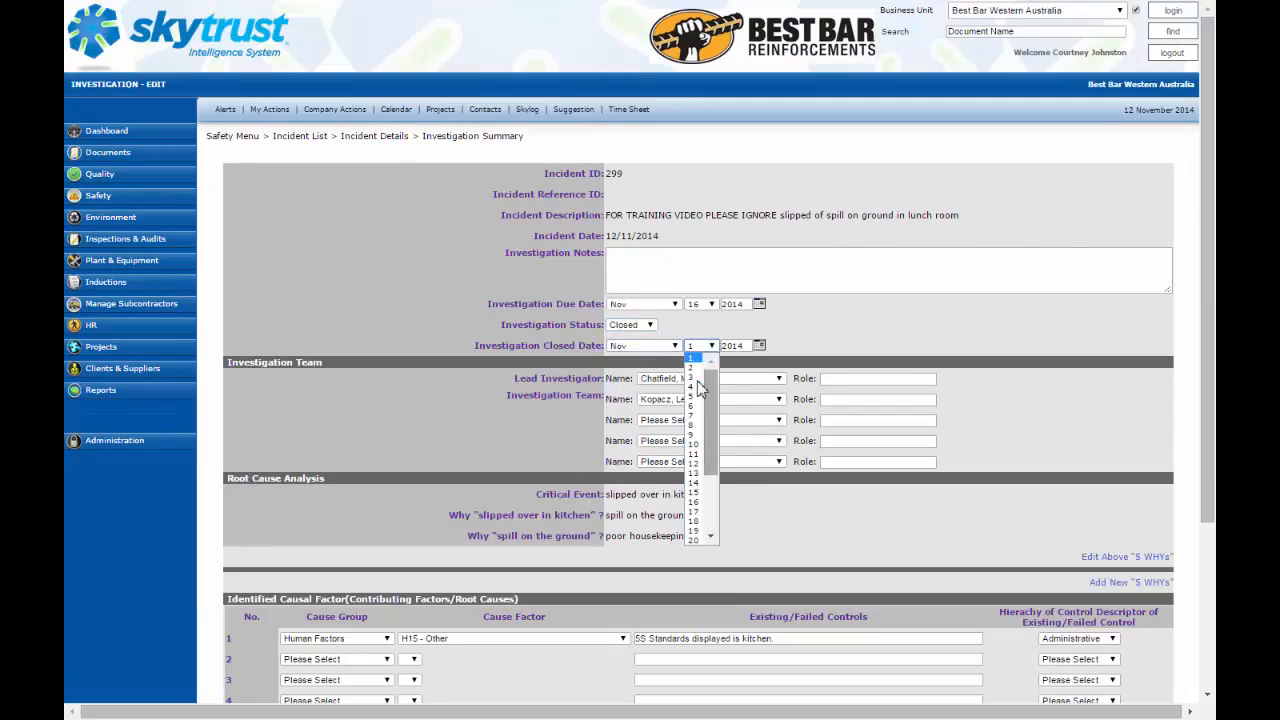
pyautogui.click(697, 463)
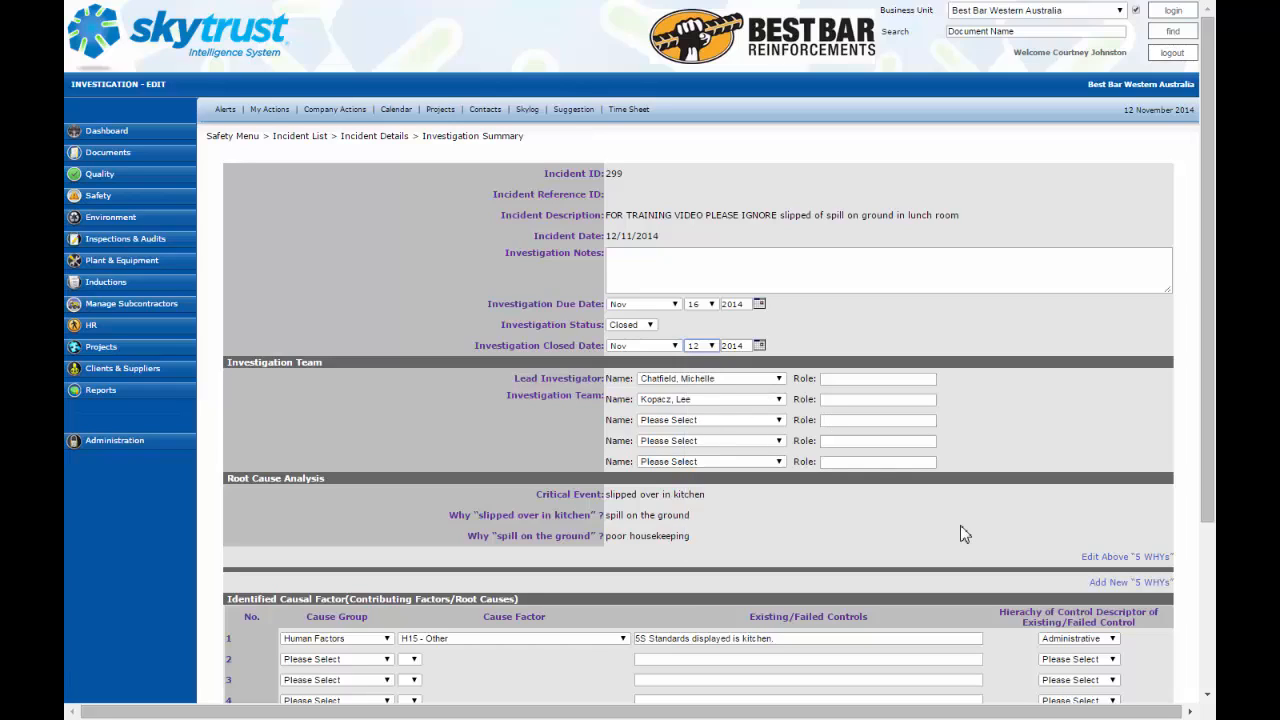
pyautogui.scroll(-3, 960, 535)
pyautogui.click(647, 606)
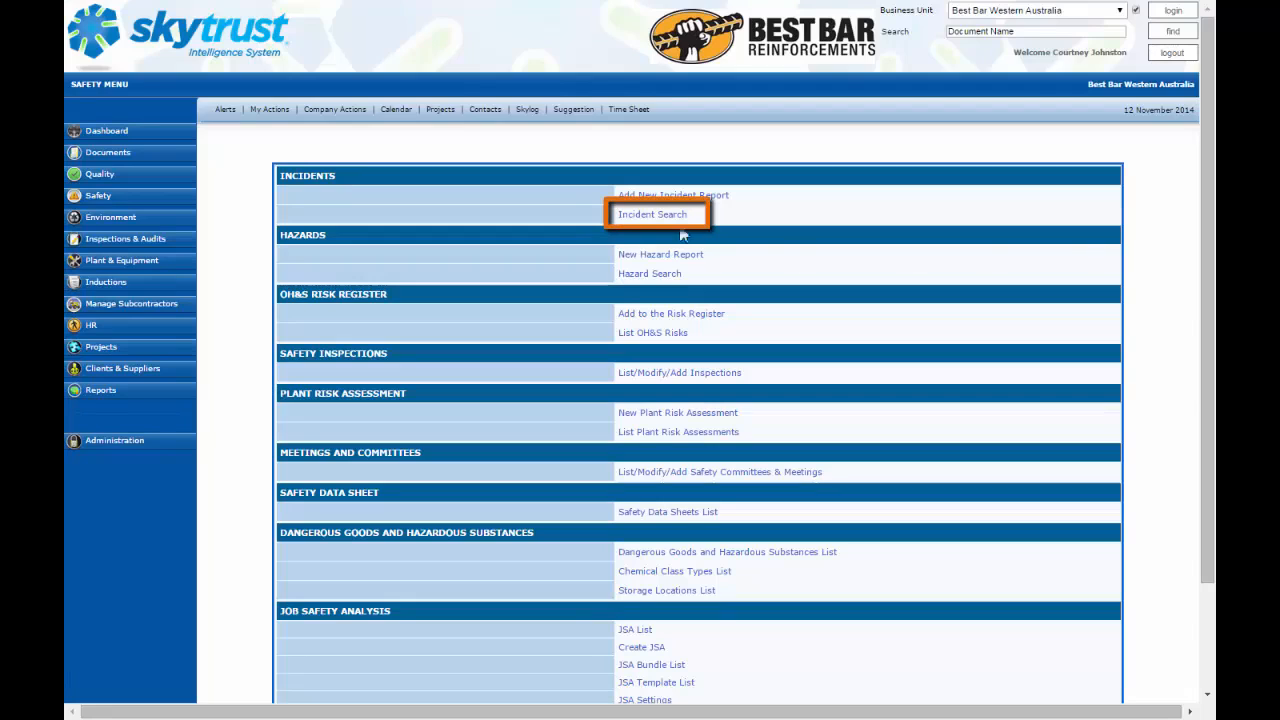
# Step: Open the incident search, filter the location by 'east rockingh' and sort the results by date
pyautogui.click(661, 218)
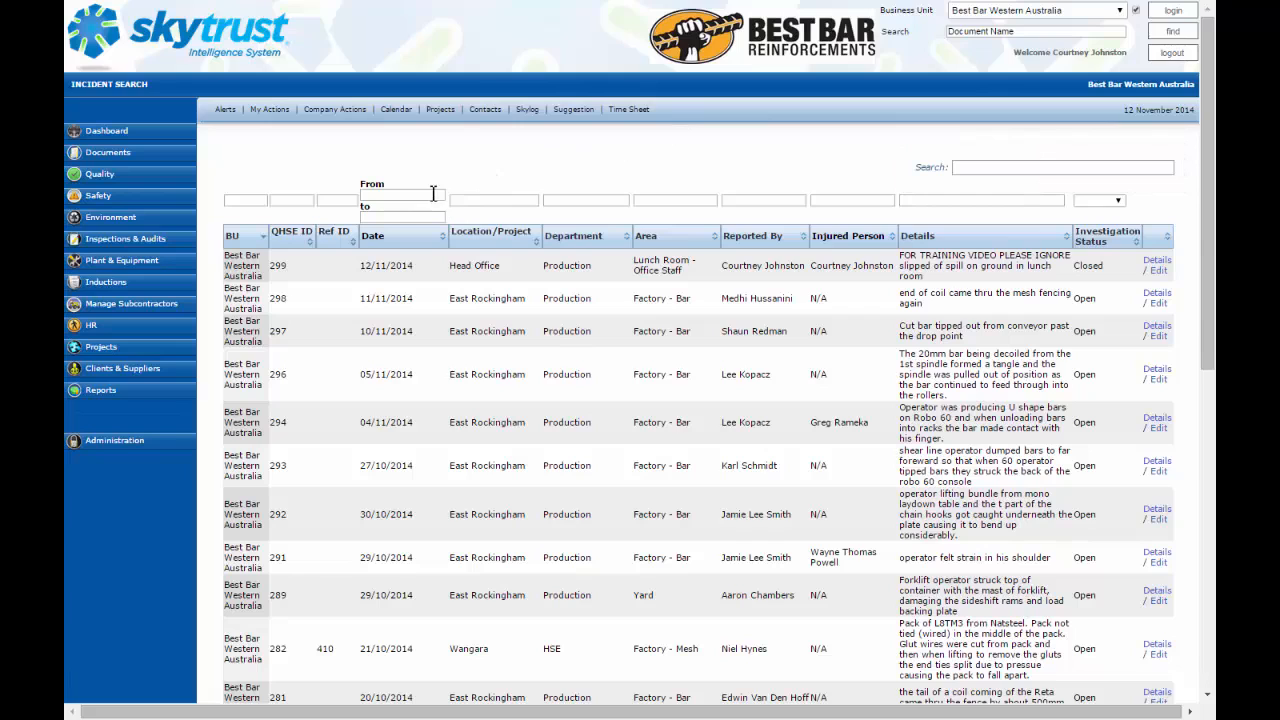
pyautogui.click(488, 203)
pyautogui.write('east rok')
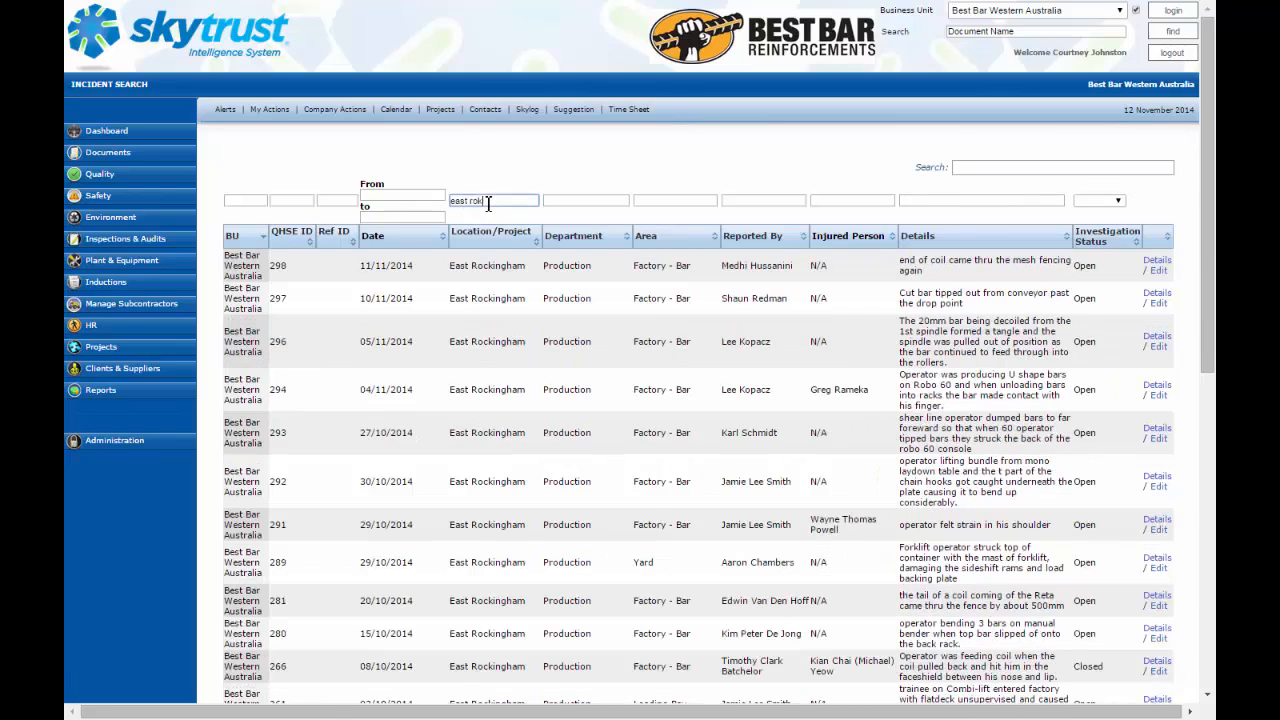
pyautogui.press('BackSpace')
pyautogui.write('ckingh')
pyautogui.click(535, 244)
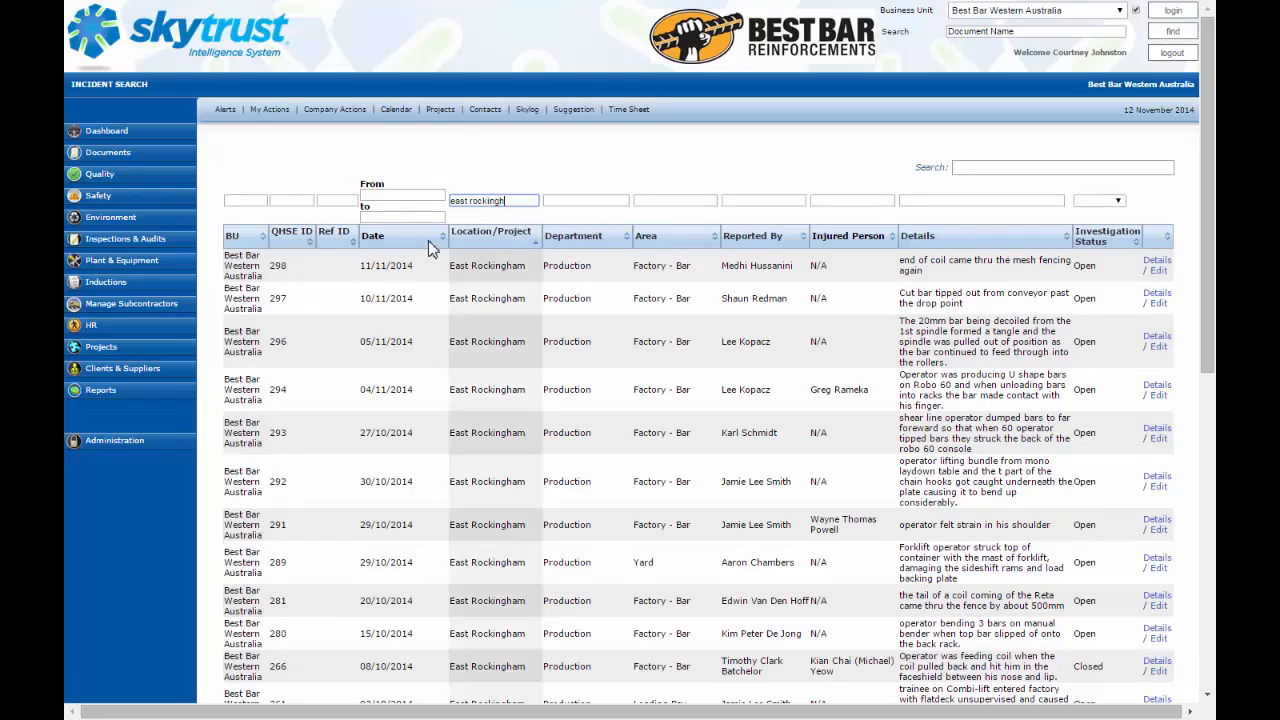
pyautogui.click(443, 240)
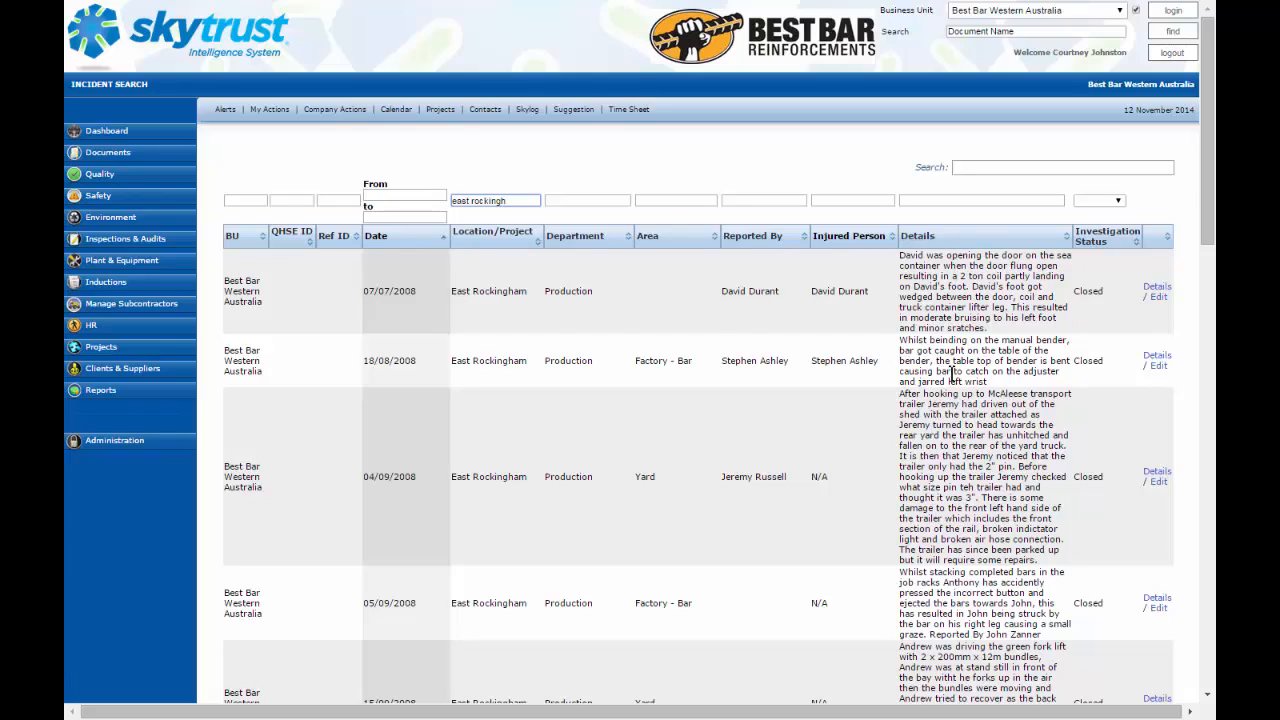
pyautogui.scroll(-4, 1090, 424)
pyautogui.scroll(-10, 1090, 424)
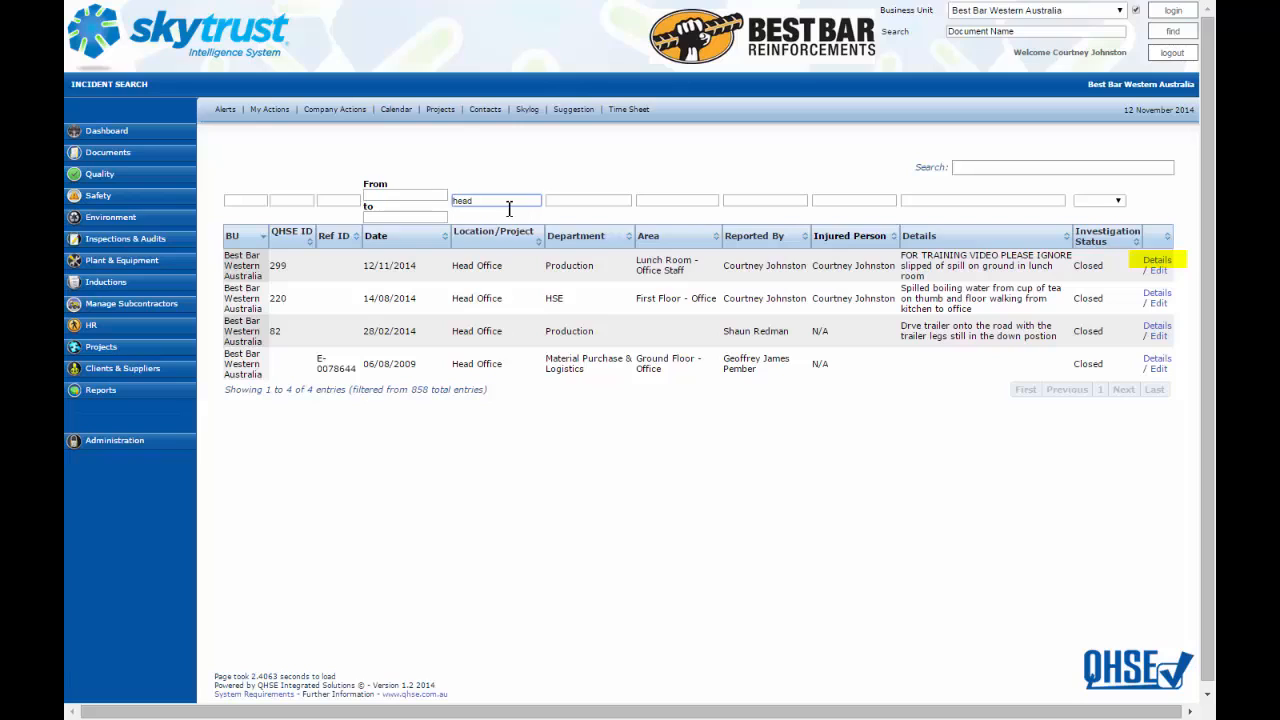
# Step: Filter the location by 'head' and open the lunch-room slip incident for editing
pyautogui.click(1157, 262)
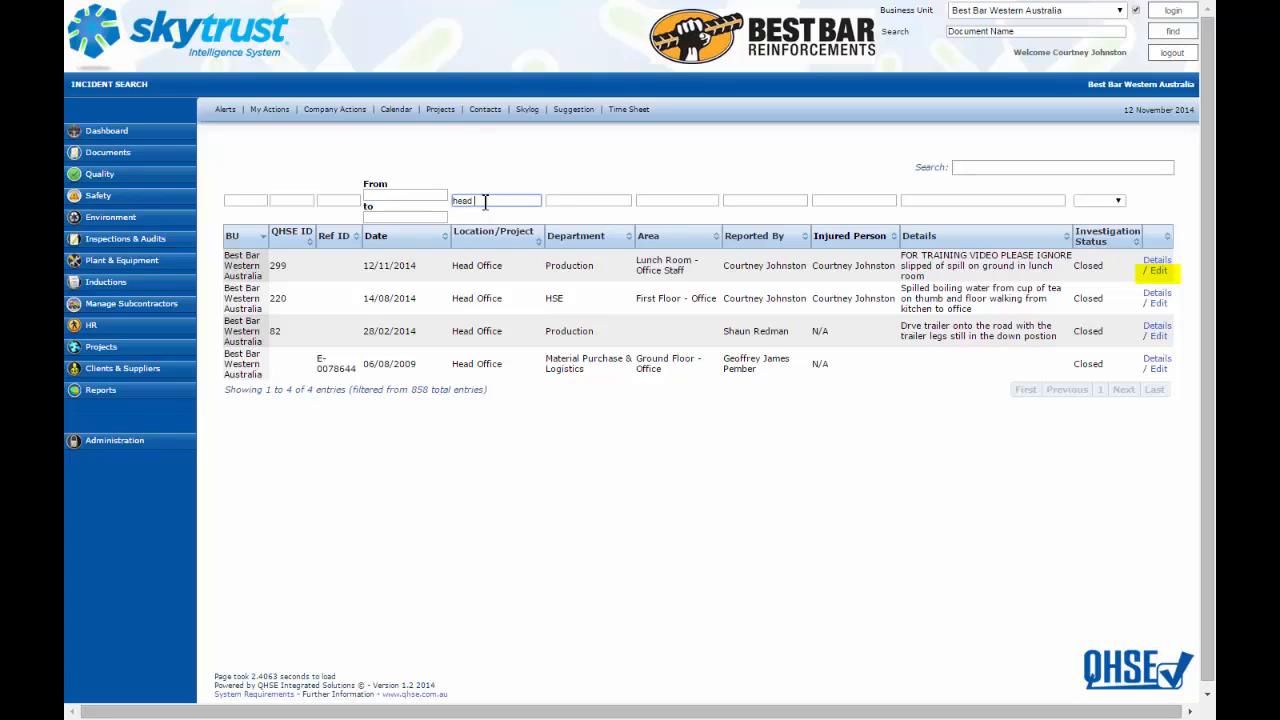
pyautogui.click(1158, 271)
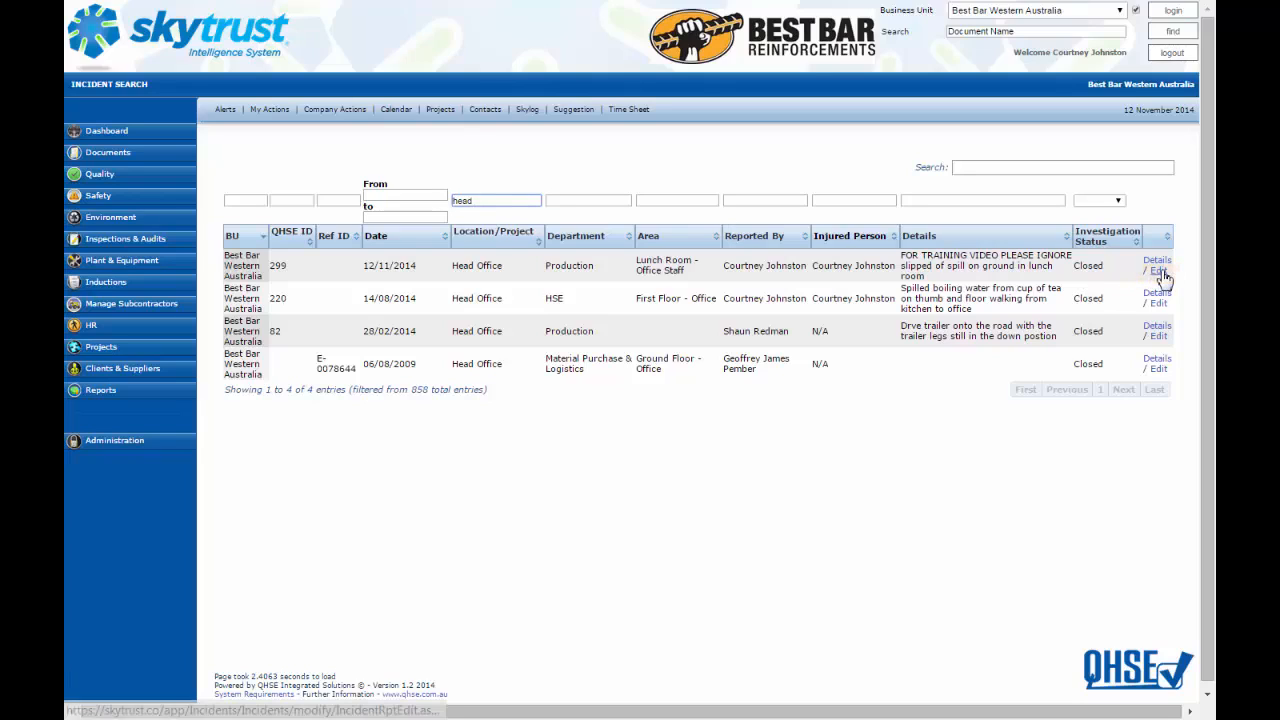